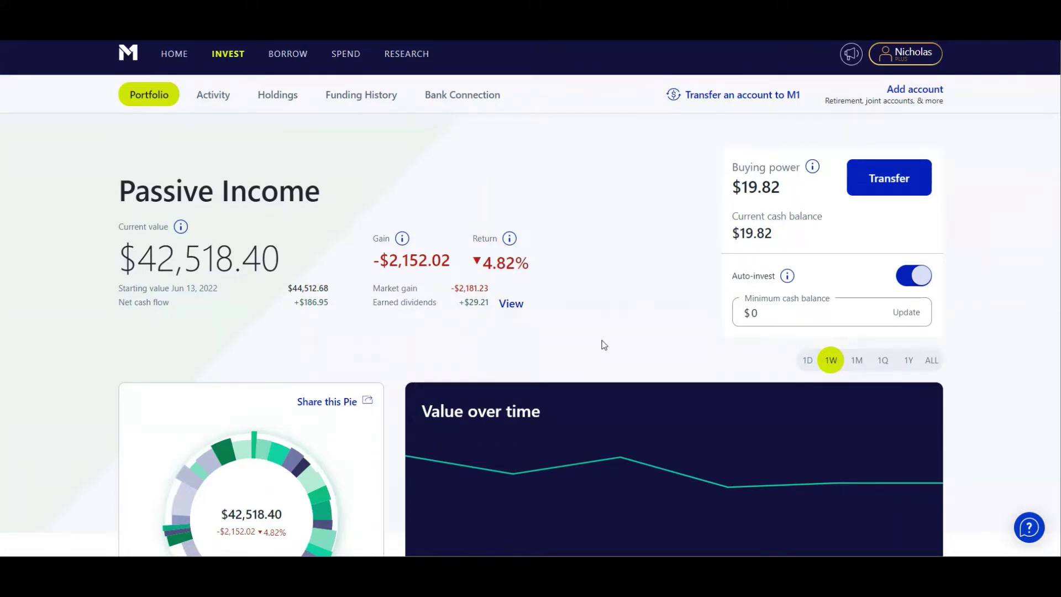
- Browse the portfolio's slices and inspect the Real Estate slice details
scroll(1031, 260, "down", 9)
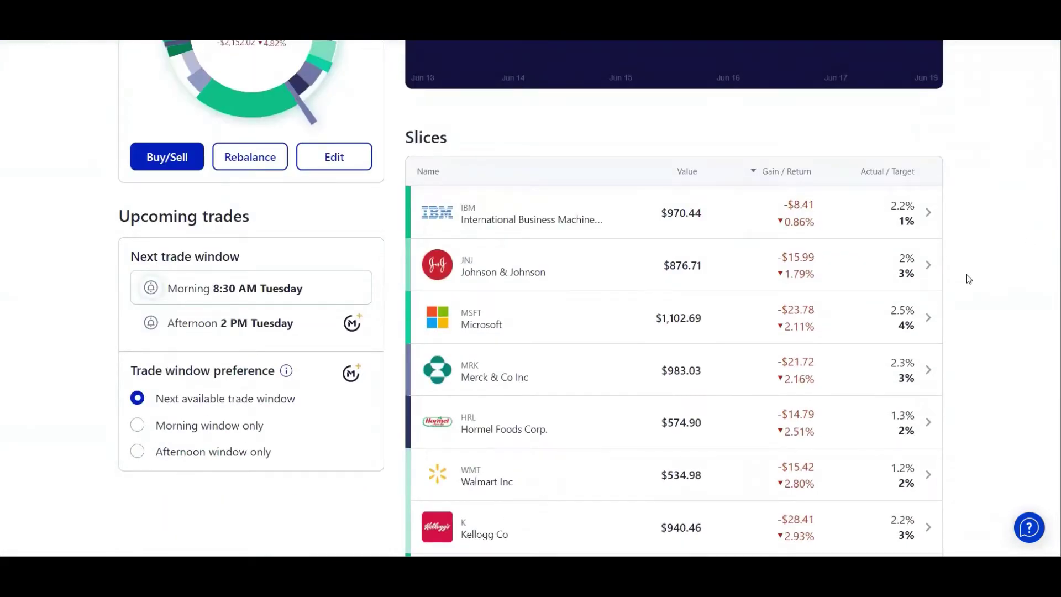
scroll(973, 220, "down", 3)
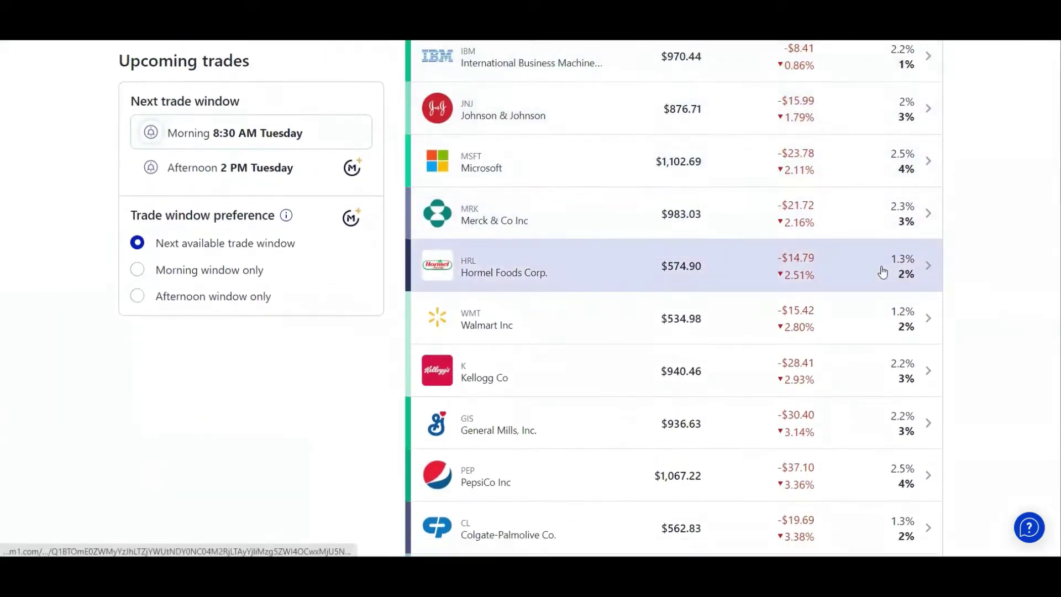
scroll(881, 271, "down", 1)
scroll(940, 426, "down", 8)
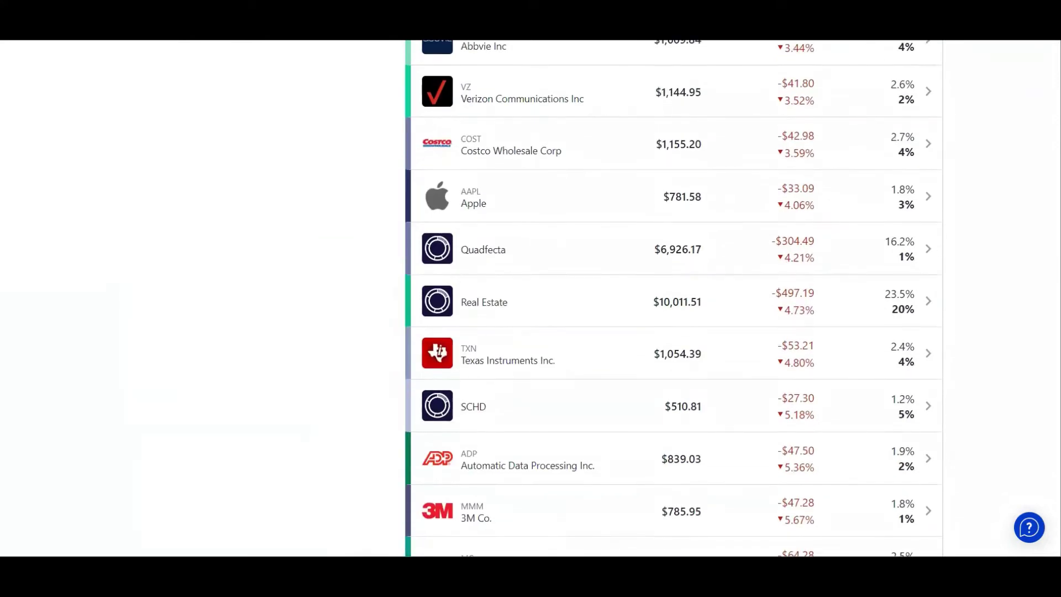
scroll(976, 348, "down", 3)
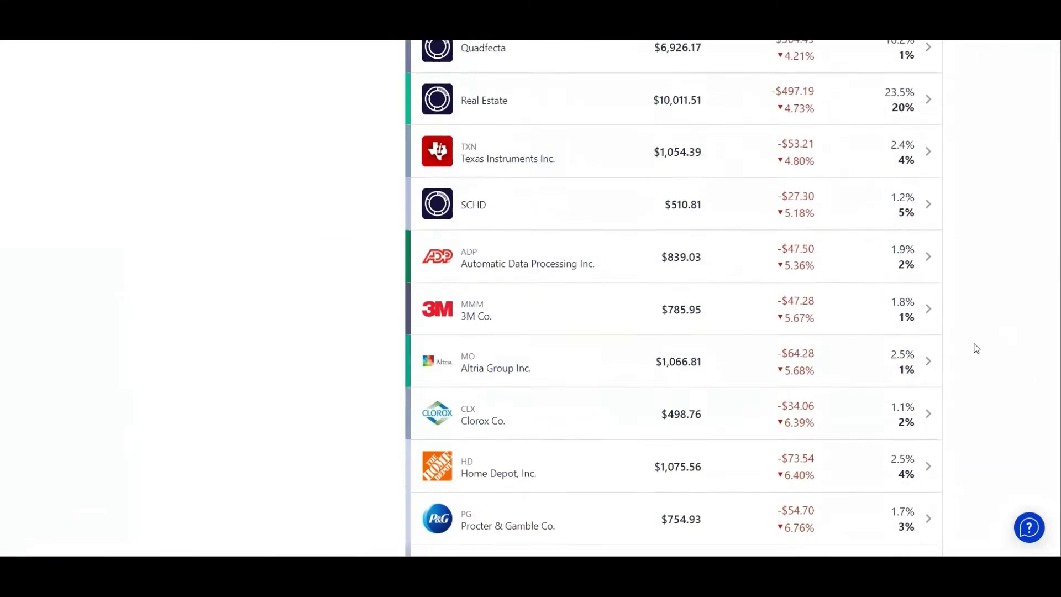
scroll(976, 348, "down", 3)
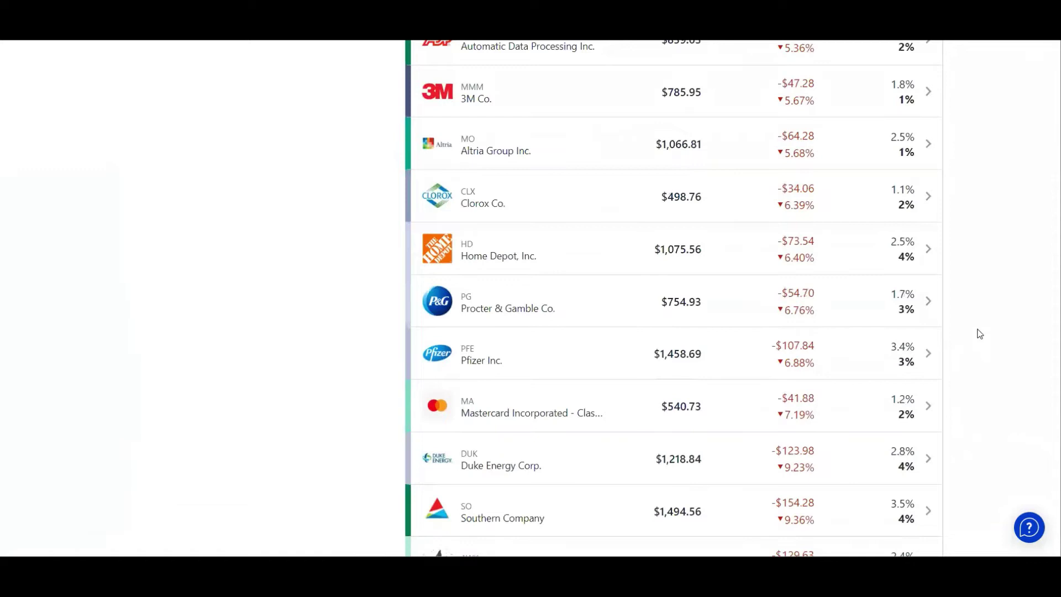
scroll(981, 333, "down", 4)
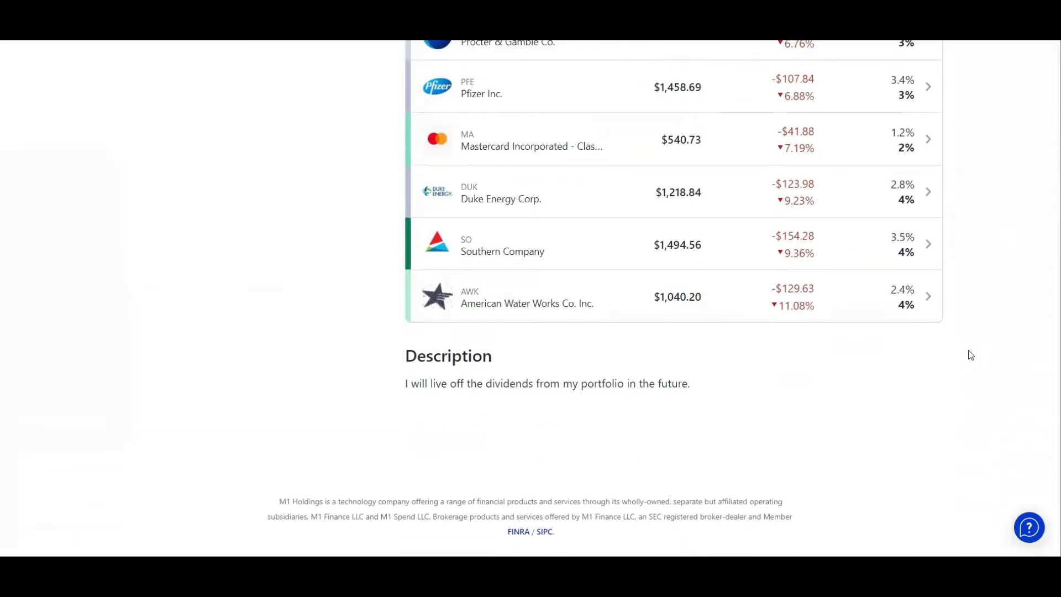
scroll(988, 355, "up", 8)
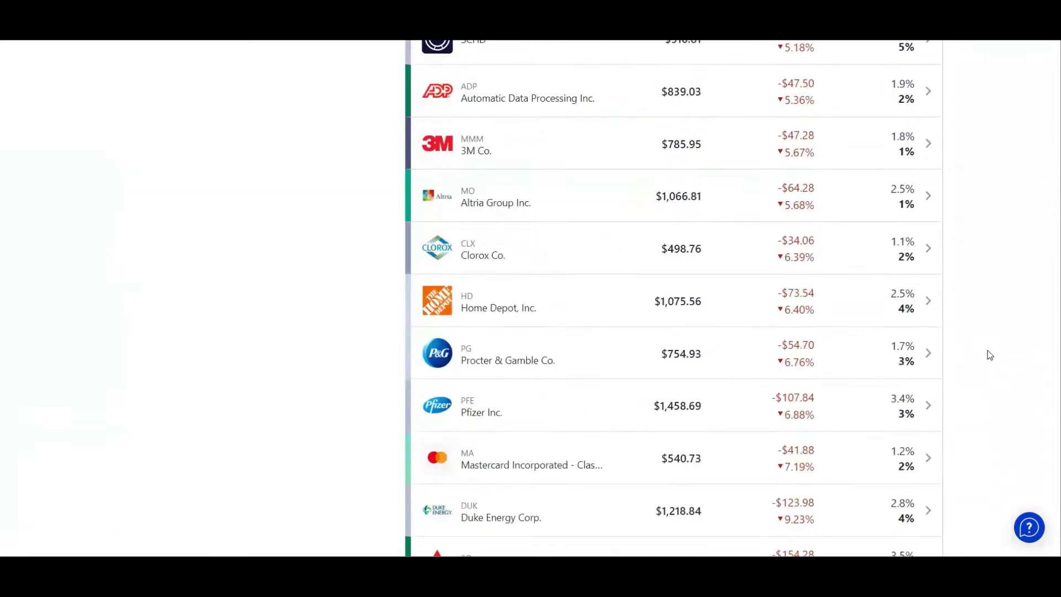
scroll(989, 355, "up", 2)
left_click(675, 308)
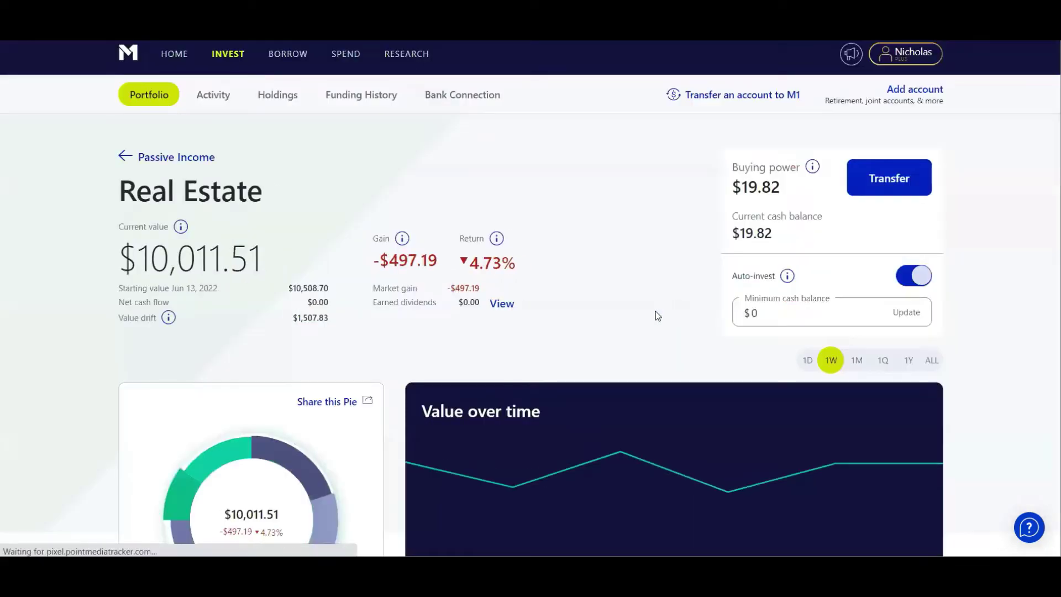
scroll(319, 288, "down", 8)
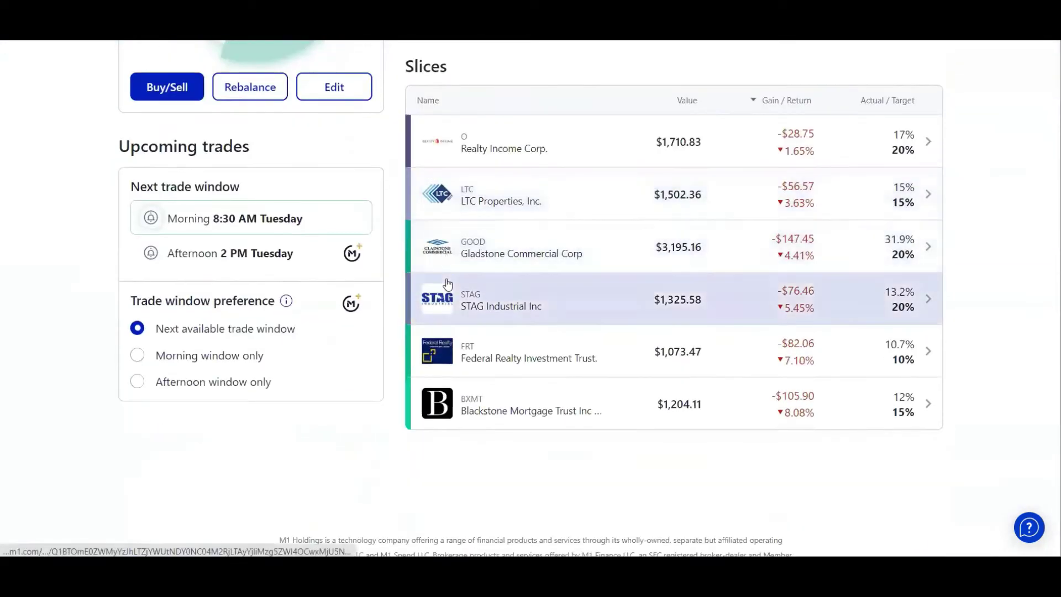
scroll(412, 282, "up", 7)
scroll(412, 281, "up", 1)
- Back on Passive Income, show 1M performance: down $4,360.59 (9.36%), $181.29 dividends
left_click(160, 86)
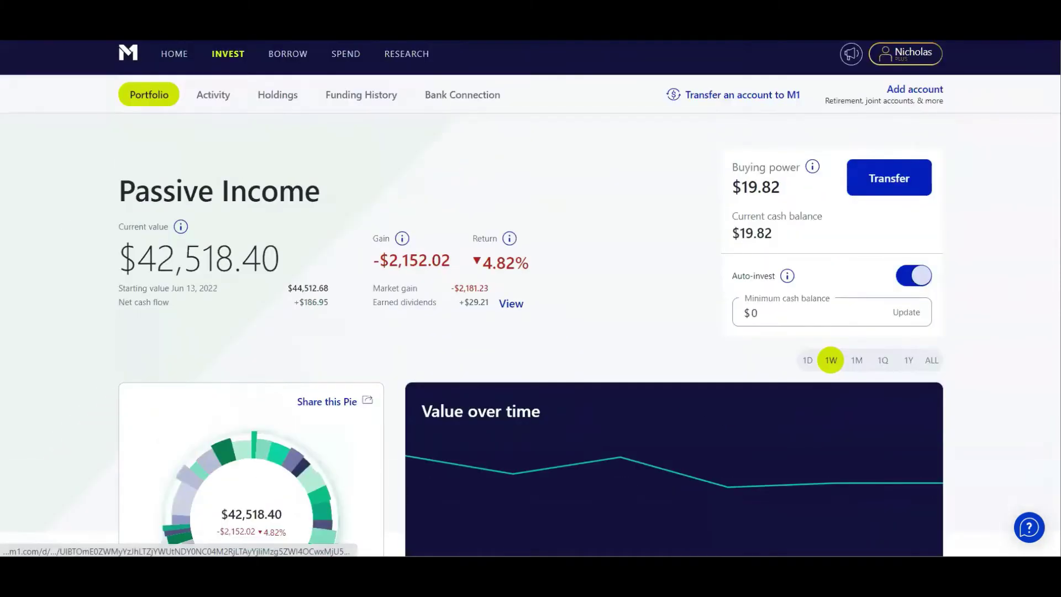
scroll(999, 294, "down", 12)
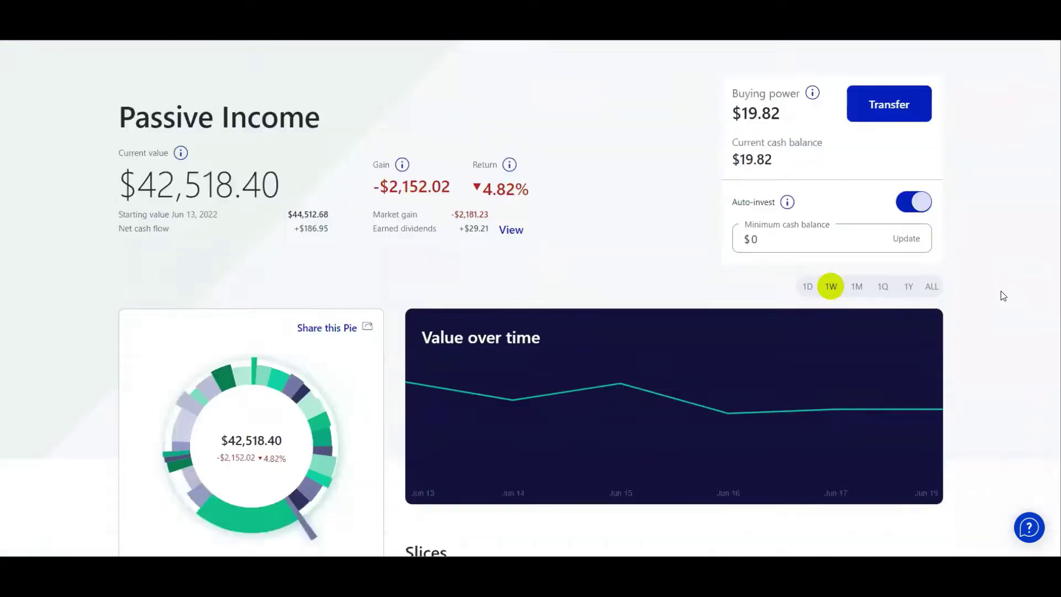
scroll(1018, 279, "up", 12)
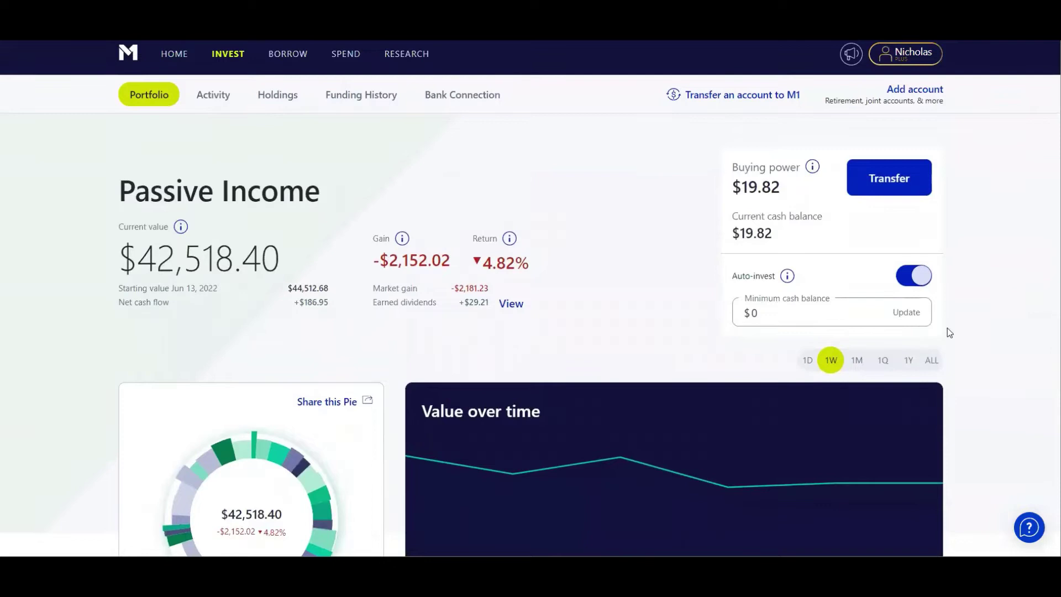
left_click(857, 361)
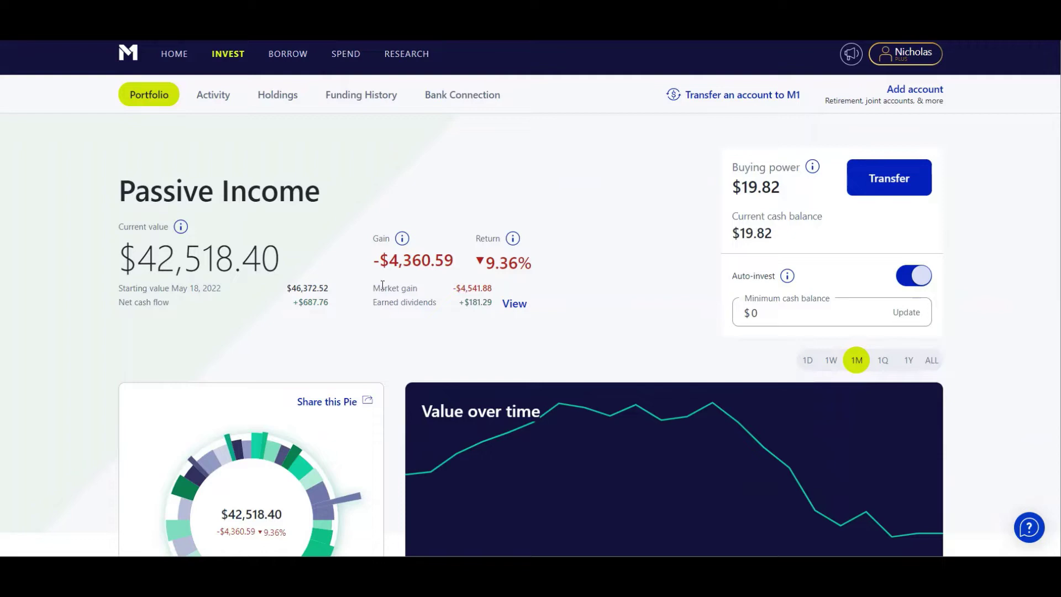
left_click(386, 95)
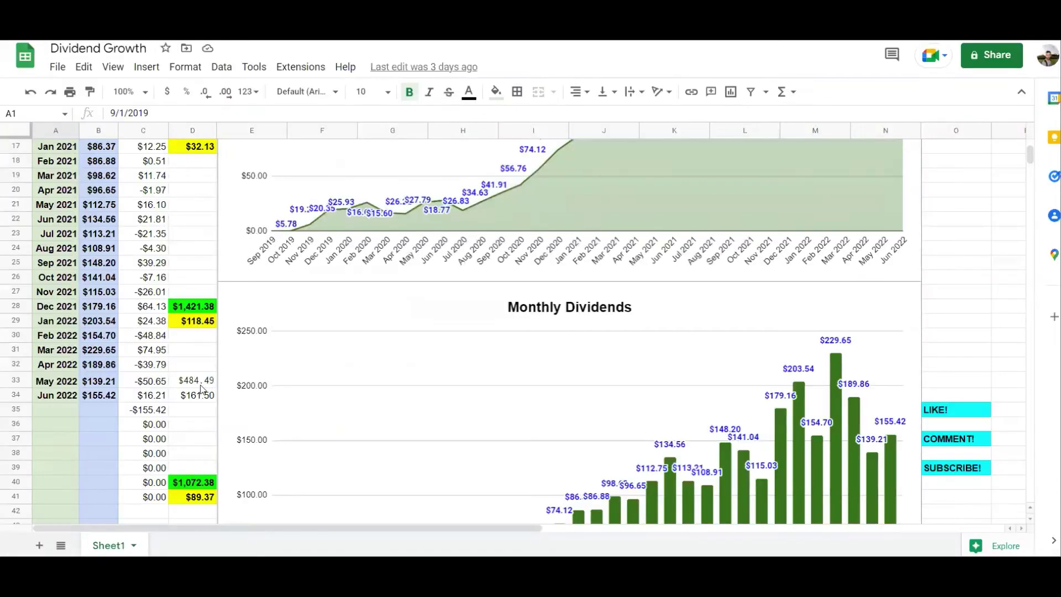
scroll(206, 392, "up", 2)
scroll(204, 381, "up", 4)
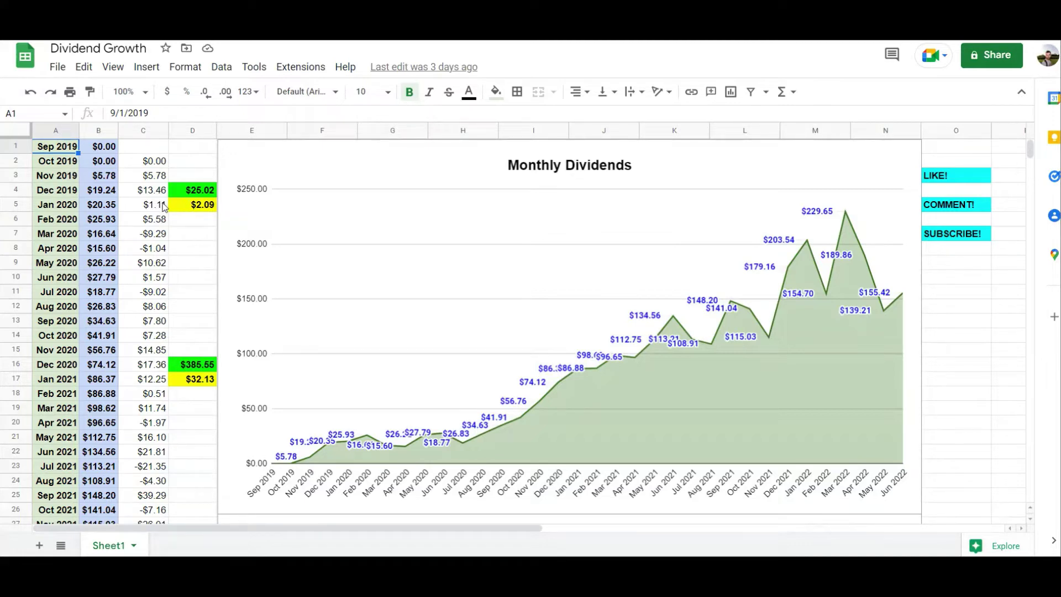
scroll(190, 198, "down", 3)
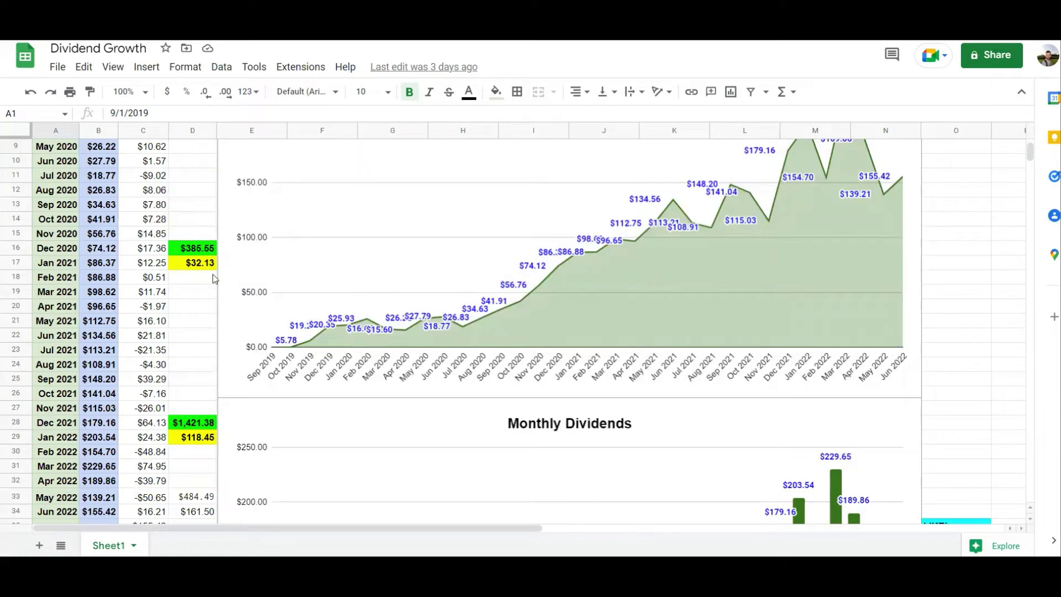
scroll(208, 267, "down", 4)
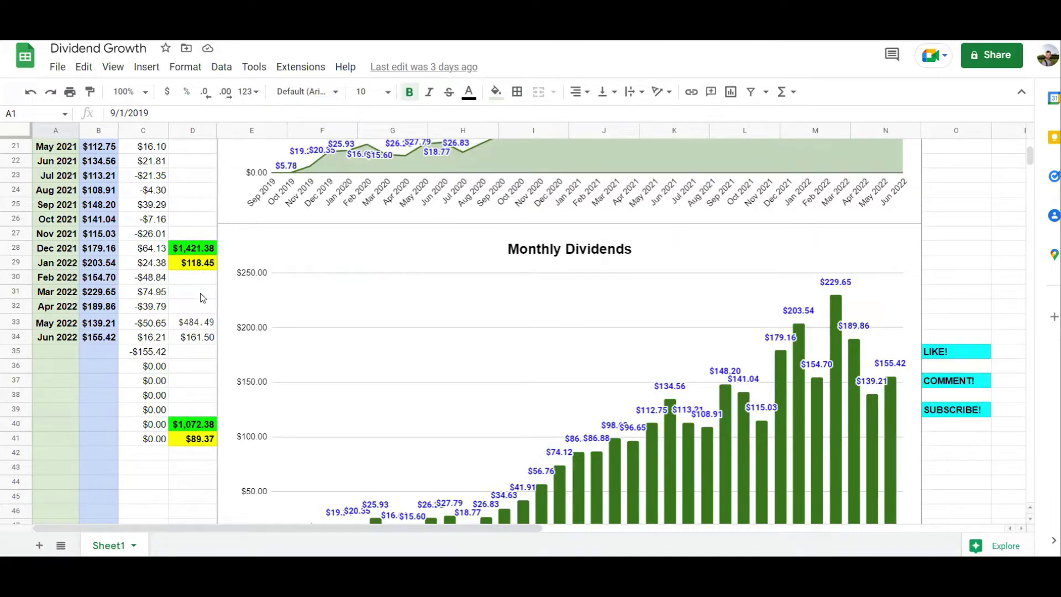
left_click(194, 430)
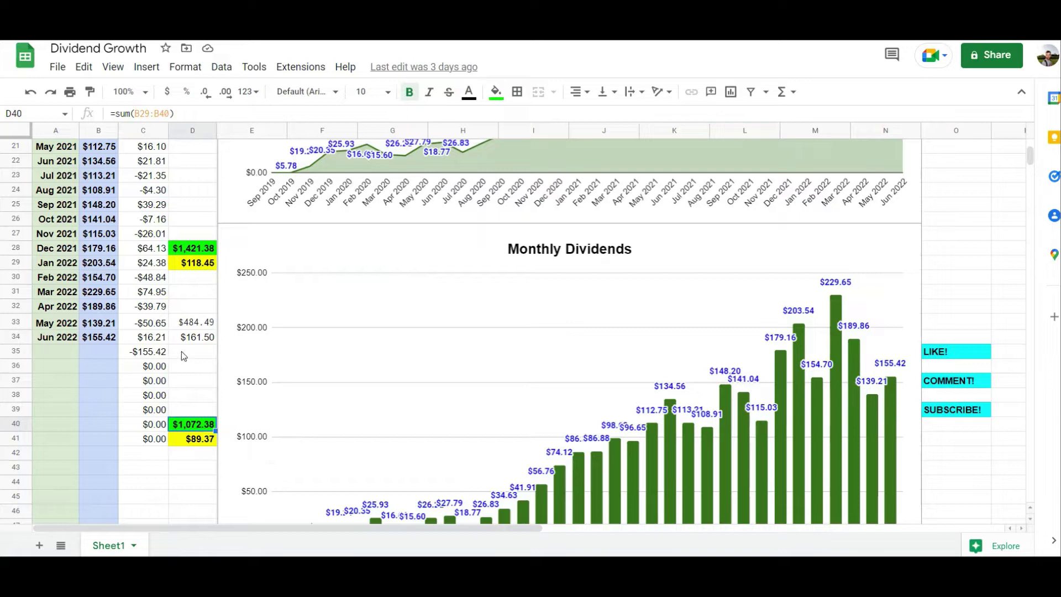
scroll(187, 352, "down", 3)
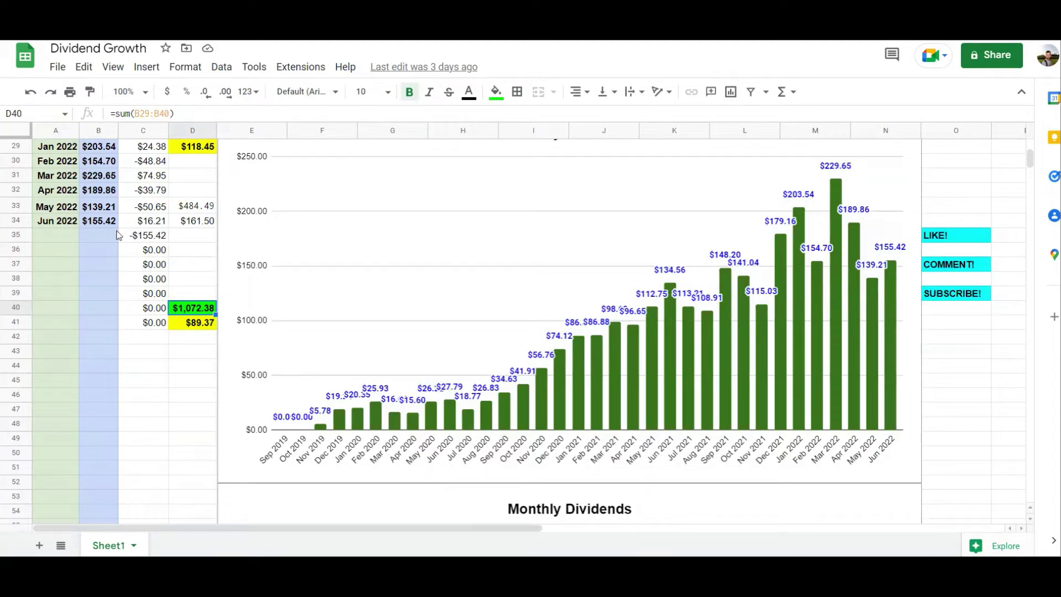
left_click(200, 263)
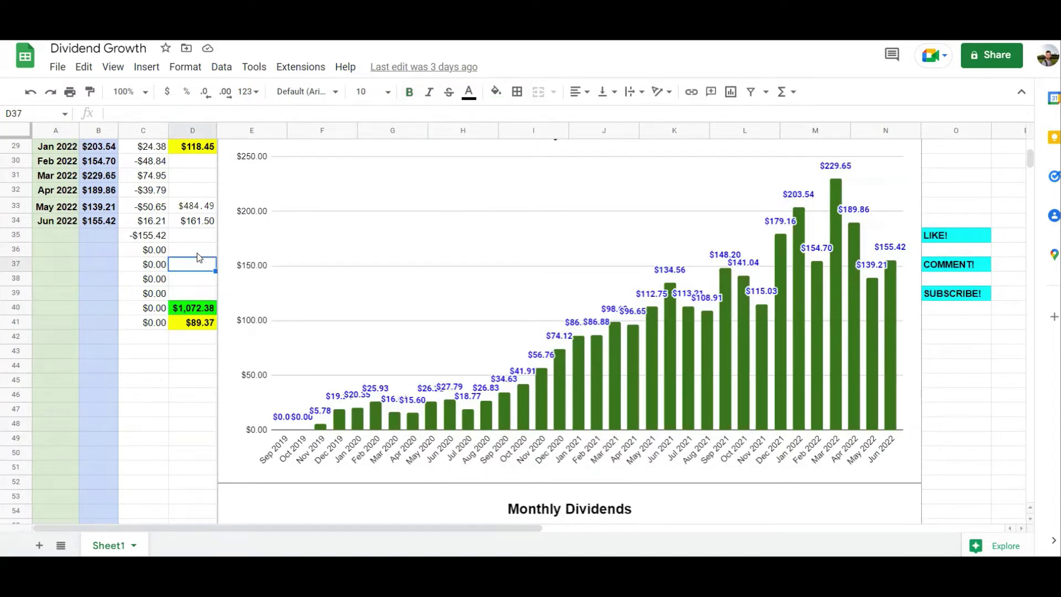
left_click(194, 225)
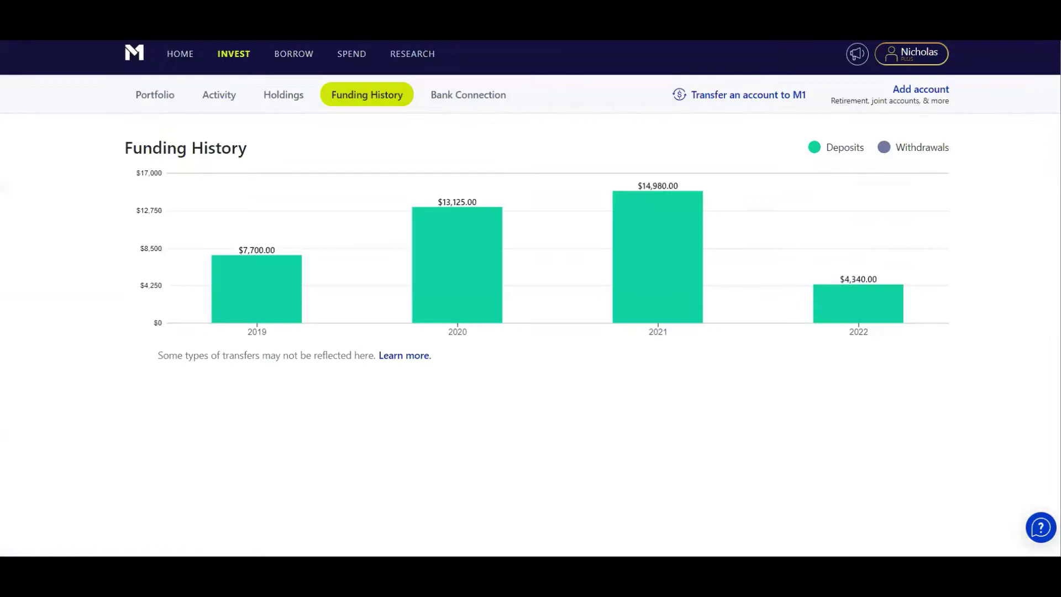
- Show the Activity list with June 2022 dividends, buys and the $125.00 deposit
left_click(216, 96)
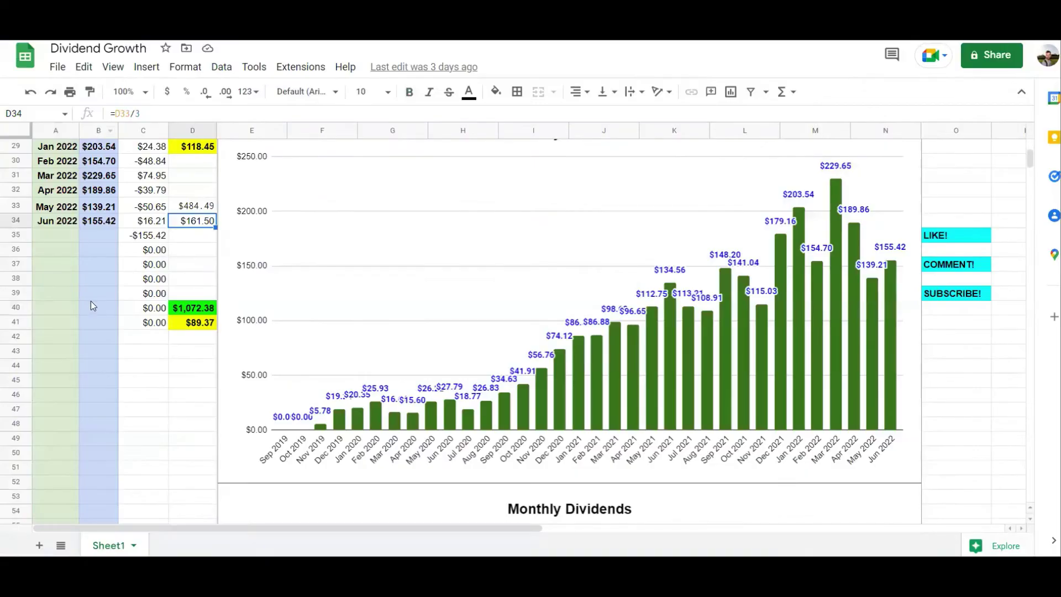
scroll(180, 320, "up", 5)
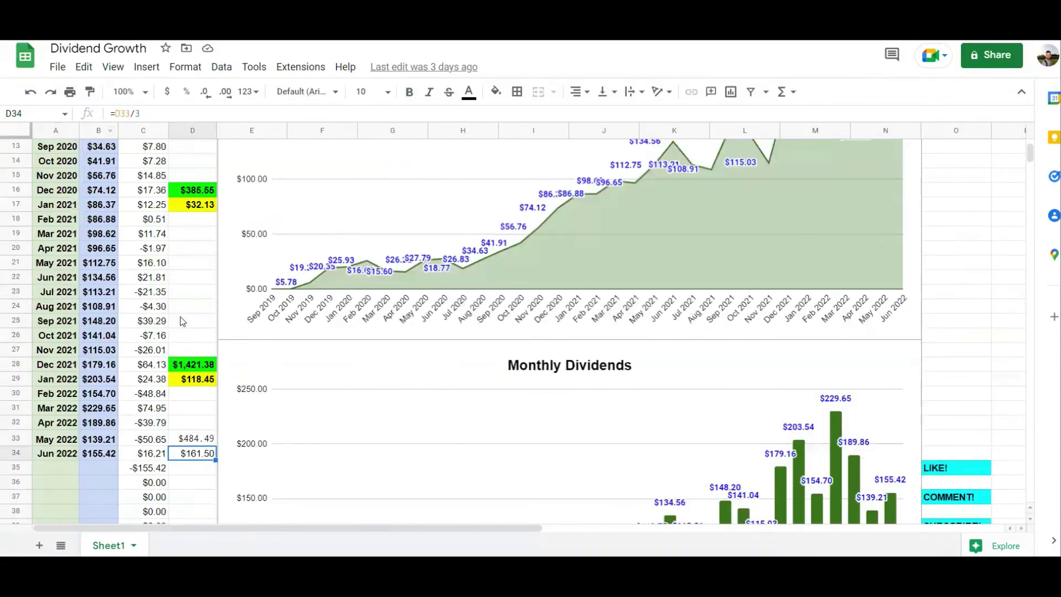
scroll(189, 321, "up", 2)
scroll(190, 317, "down", 3)
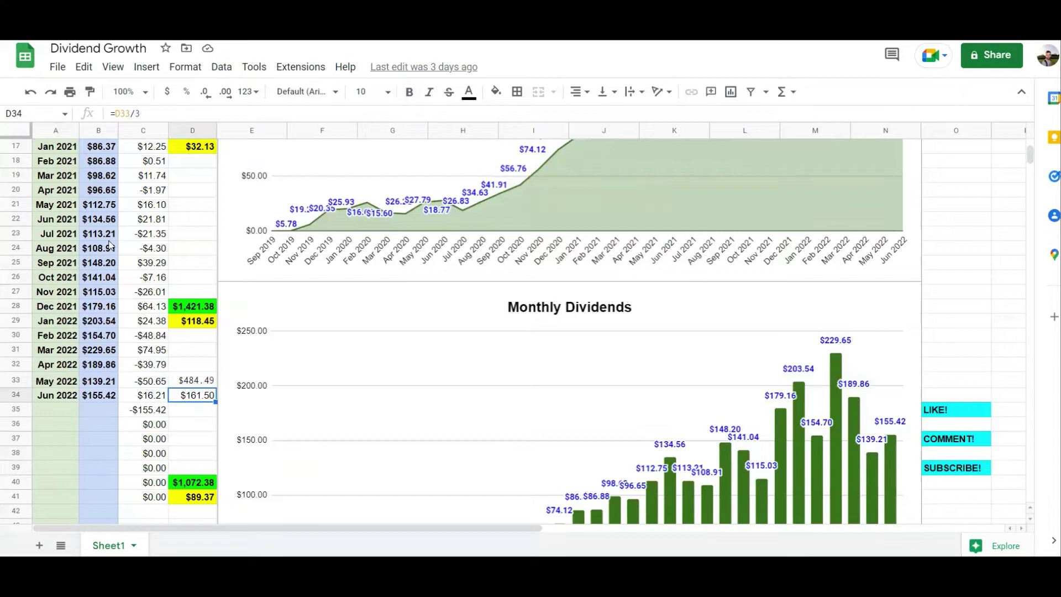
left_click(105, 221)
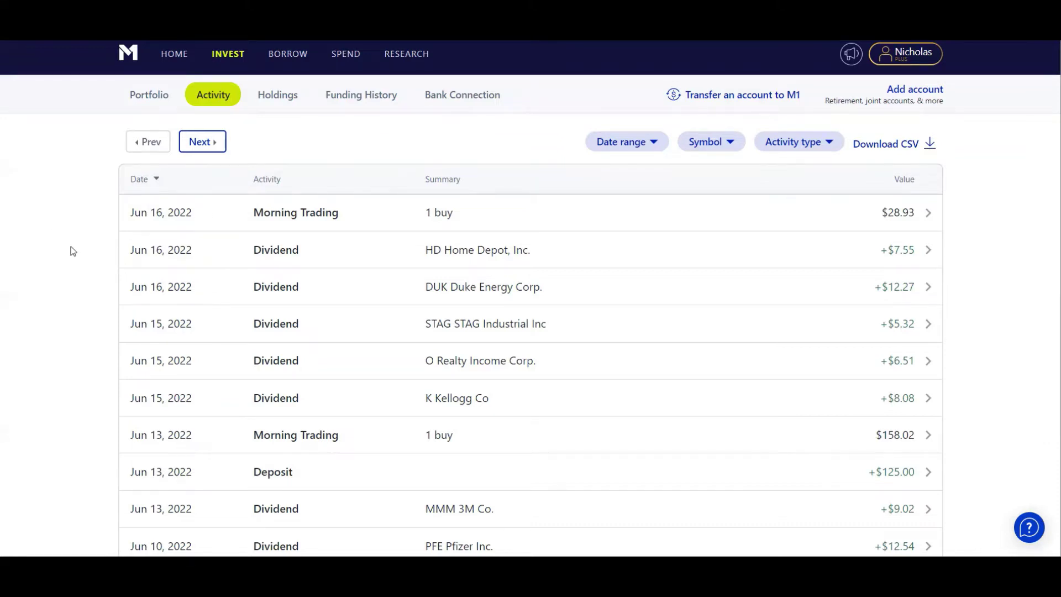
- Return to Passive Income's all-time view: +$2,232.10, 10.58%, $2,945.39 dividends since Sep 17, 2019
left_click(159, 95)
left_click(797, 306)
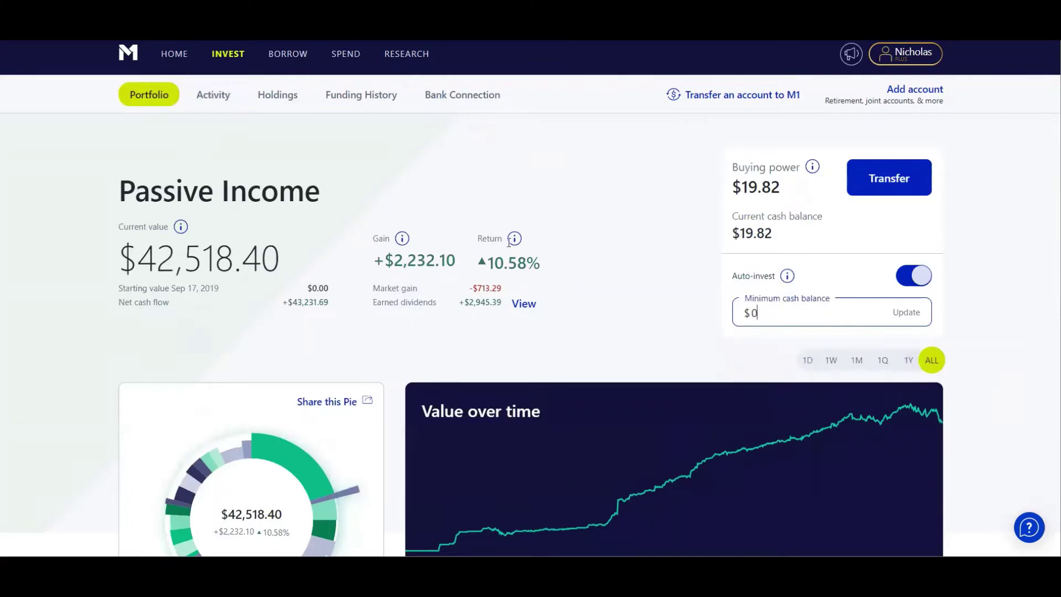
scroll(574, 160, "down", 3)
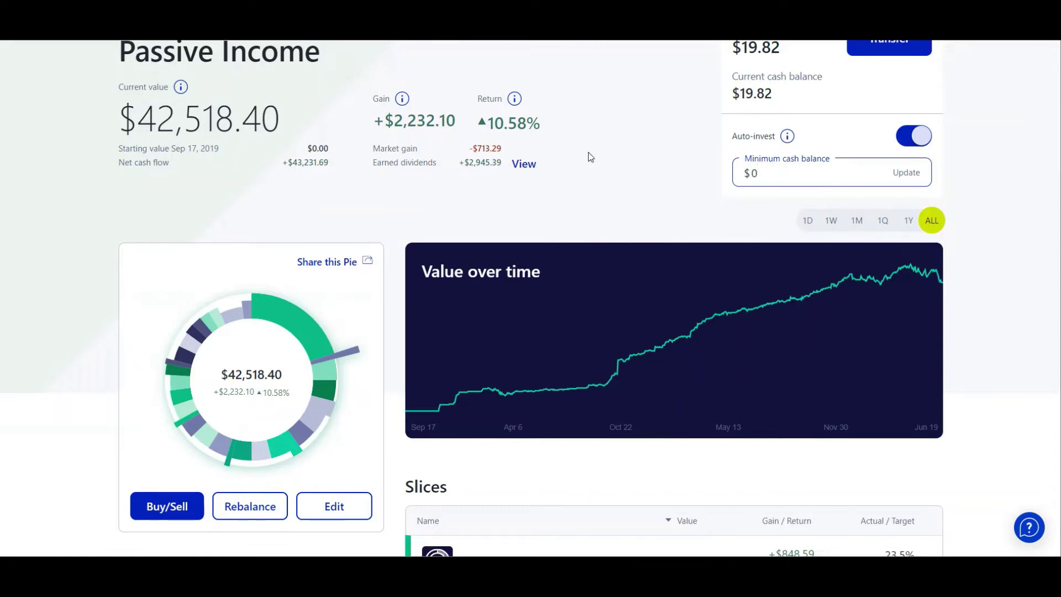
scroll(821, 240, "down", 8)
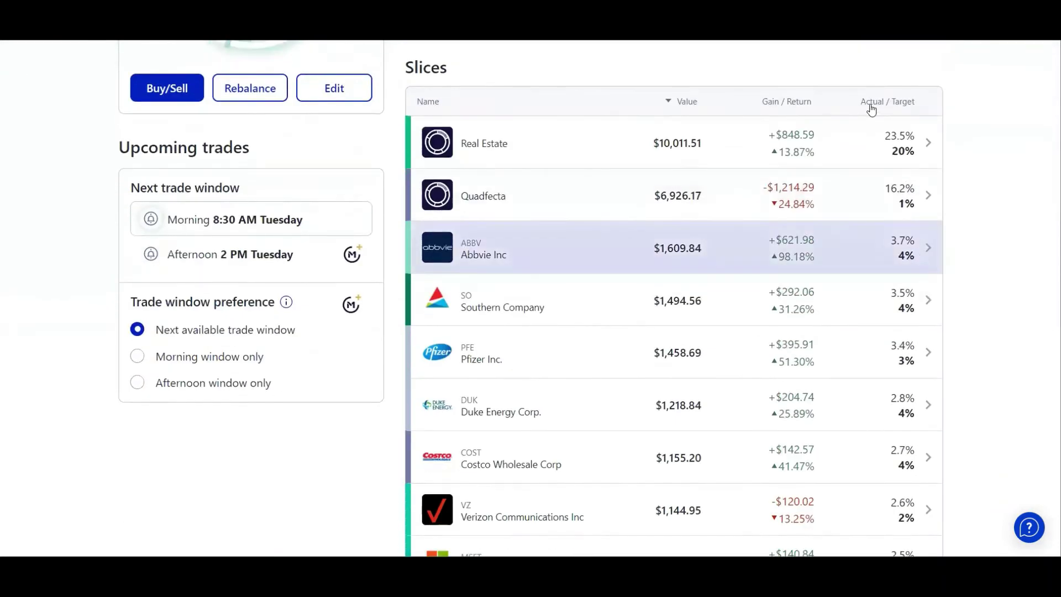
left_click(809, 102)
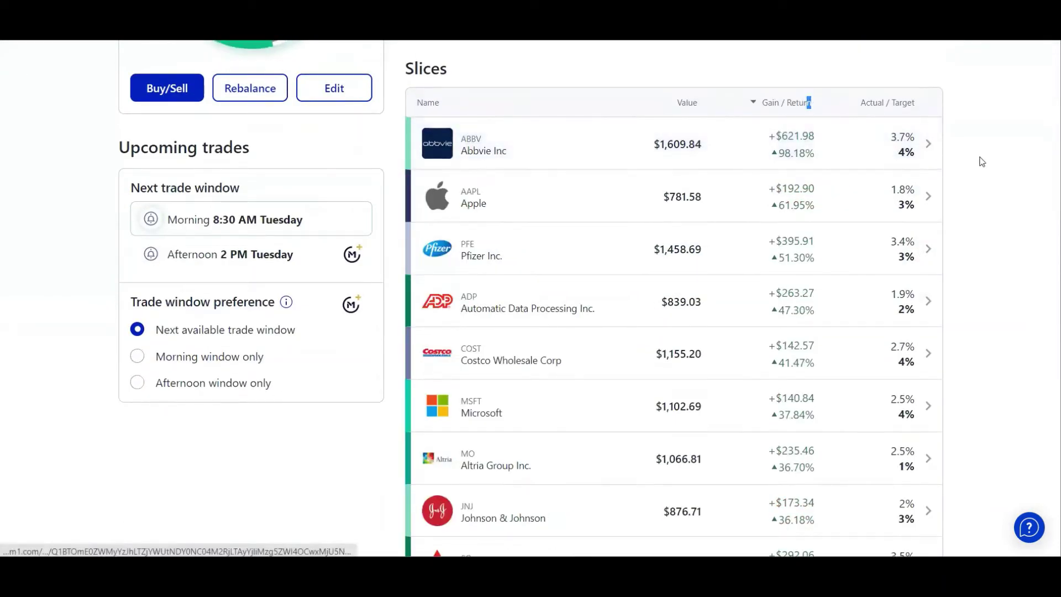
scroll(987, 152, "down", 1)
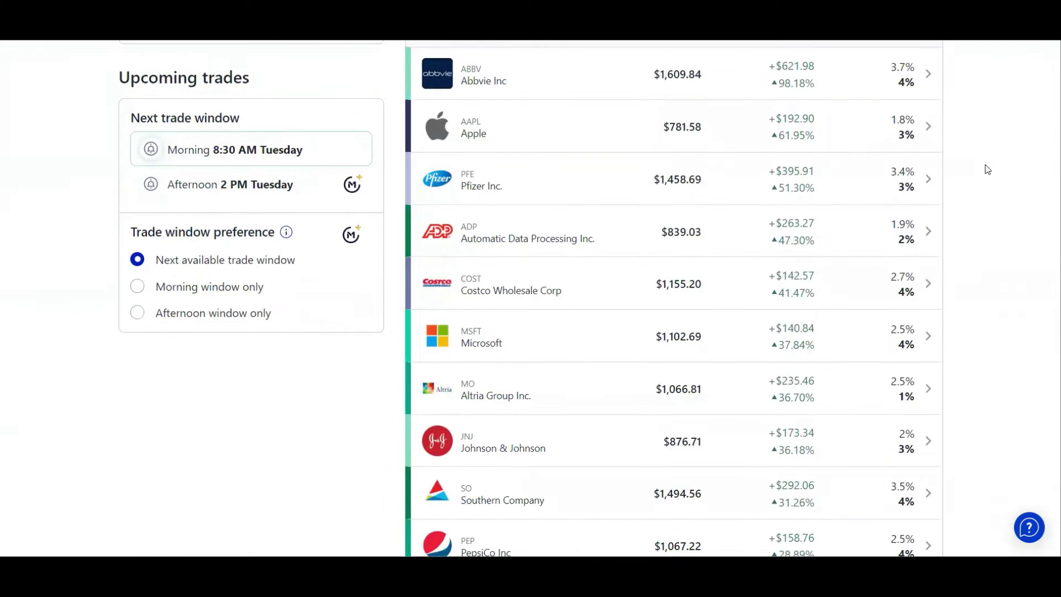
scroll(991, 166, "down", 13)
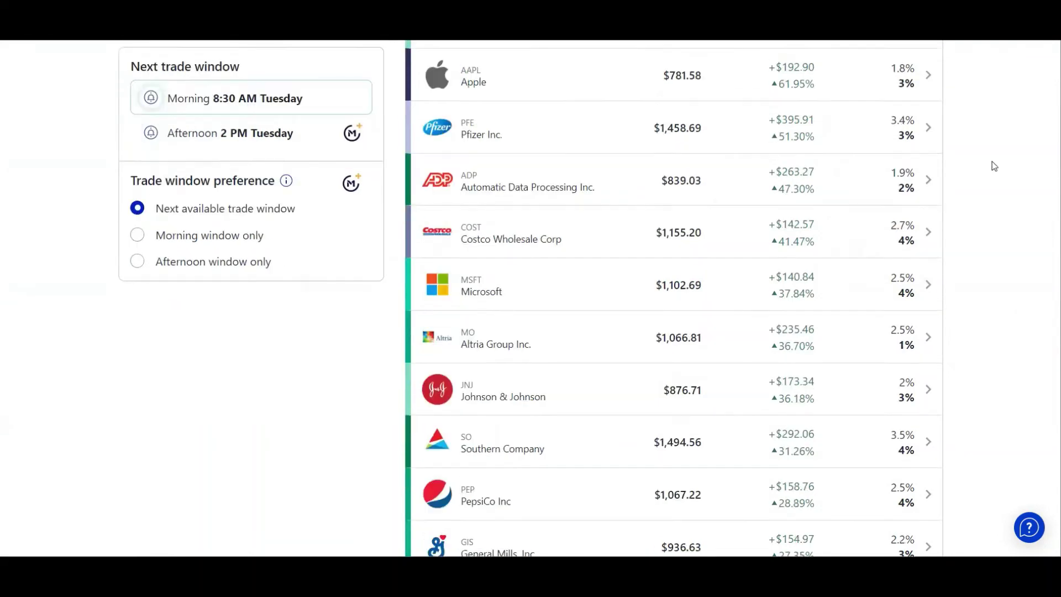
scroll(994, 165, "down", 3)
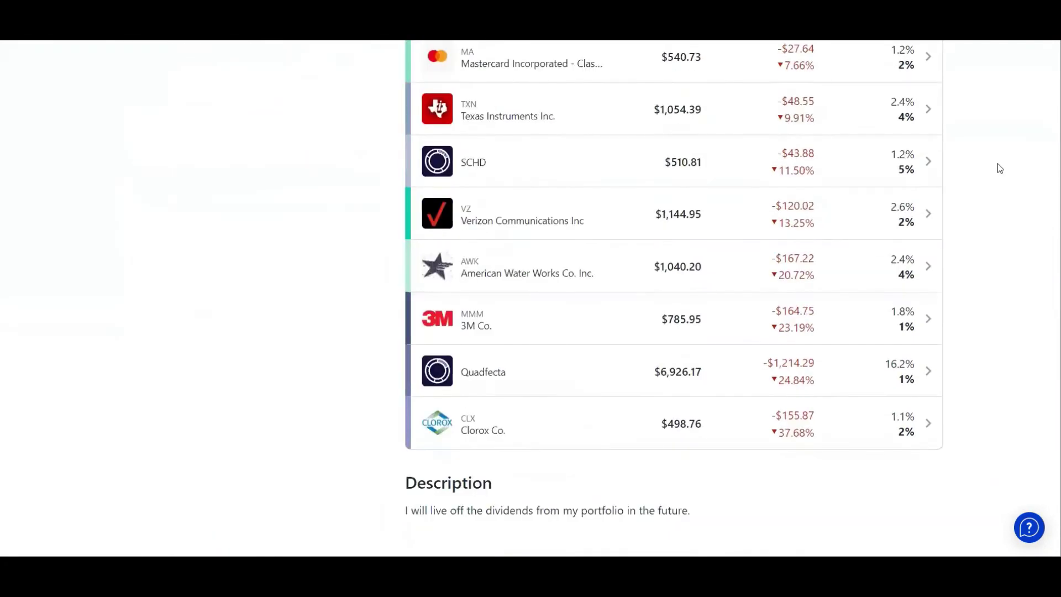
scroll(674, 271, "up", 1)
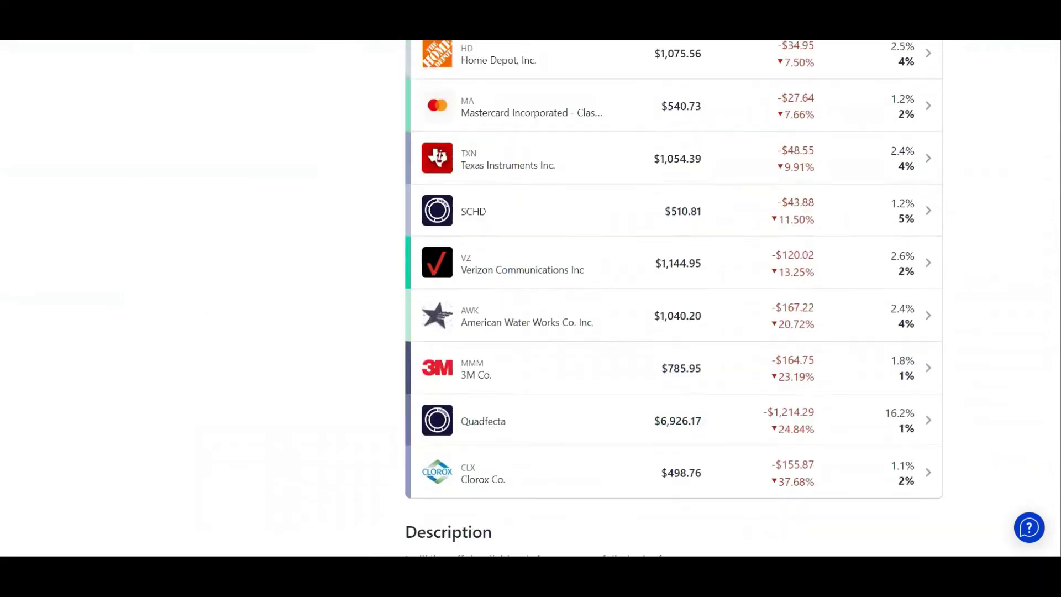
scroll(976, 274, "up", 6)
scroll(977, 274, "down", 2)
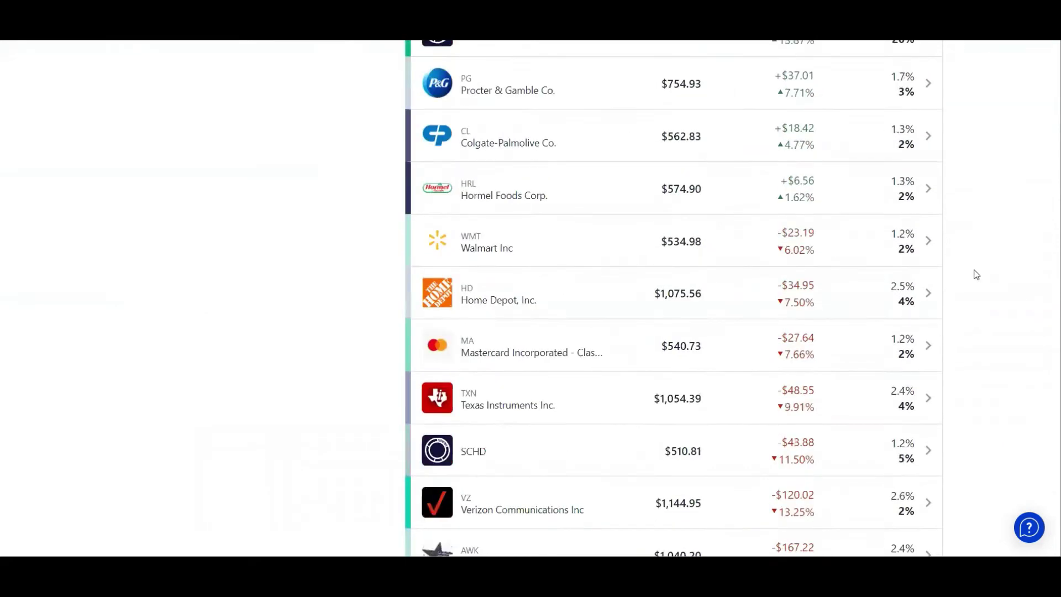
scroll(976, 275, "down", 5)
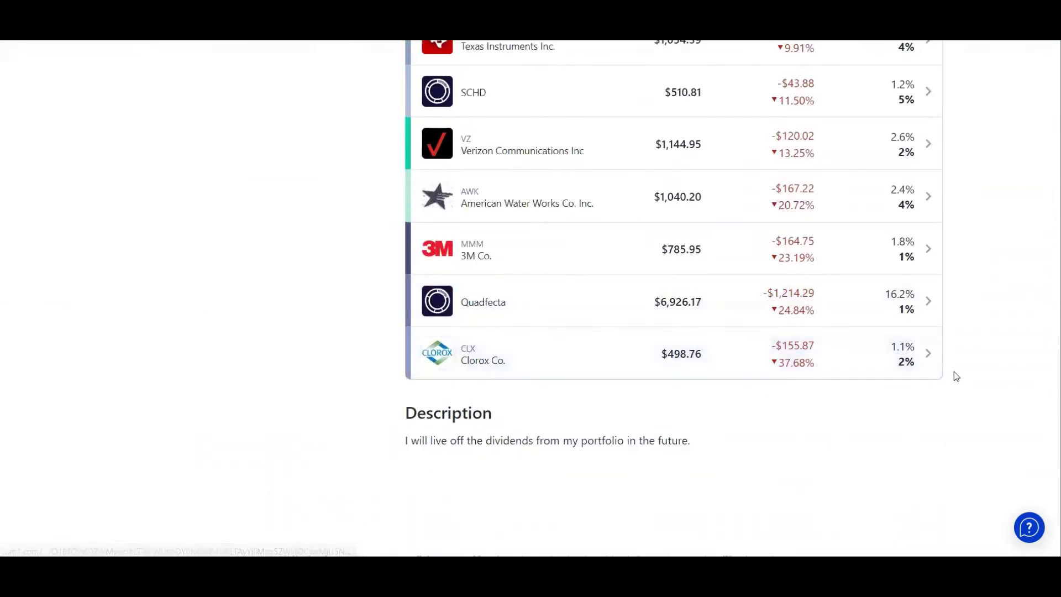
scroll(956, 376, "up", 15)
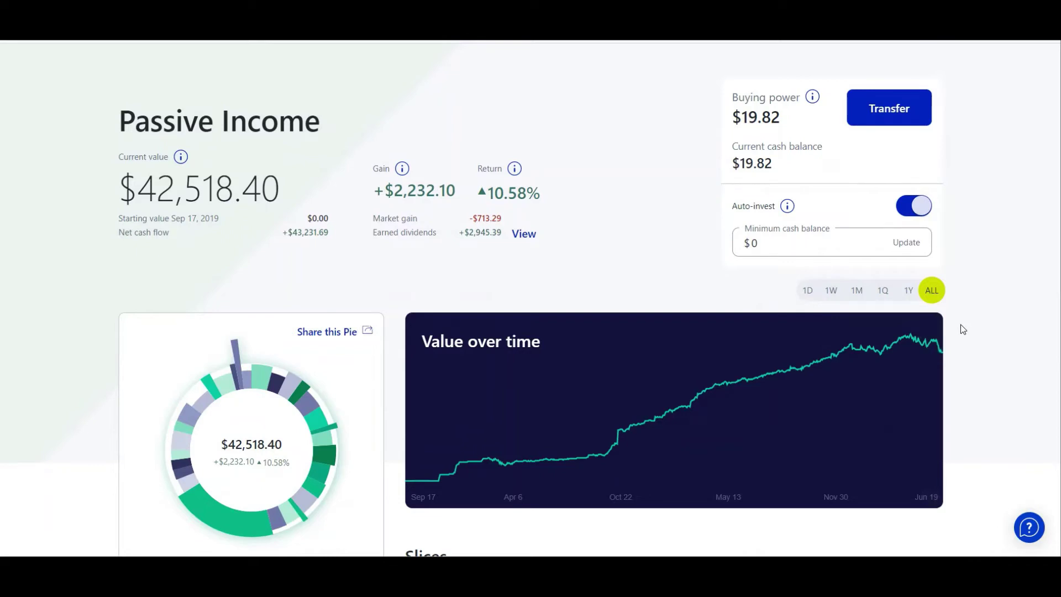
- Drill into the SCHD slice's Schwab U.S. Dividend Equity ETF: $510.81, down $43.88 (11.50%)
mouse_move(940, 333)
scroll(1003, 199, "down", 3)
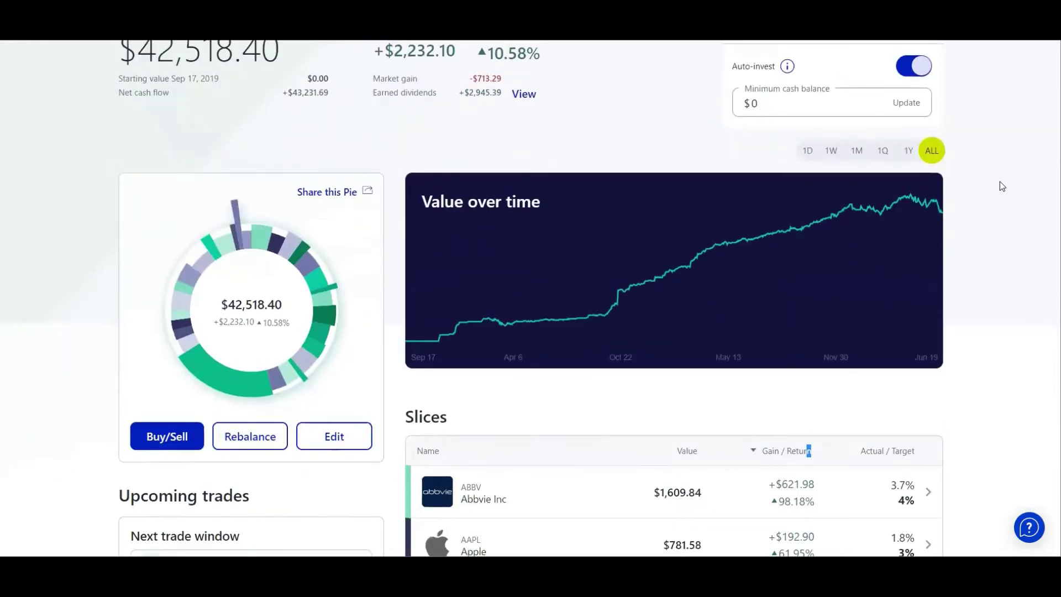
scroll(1002, 184, "down", 15)
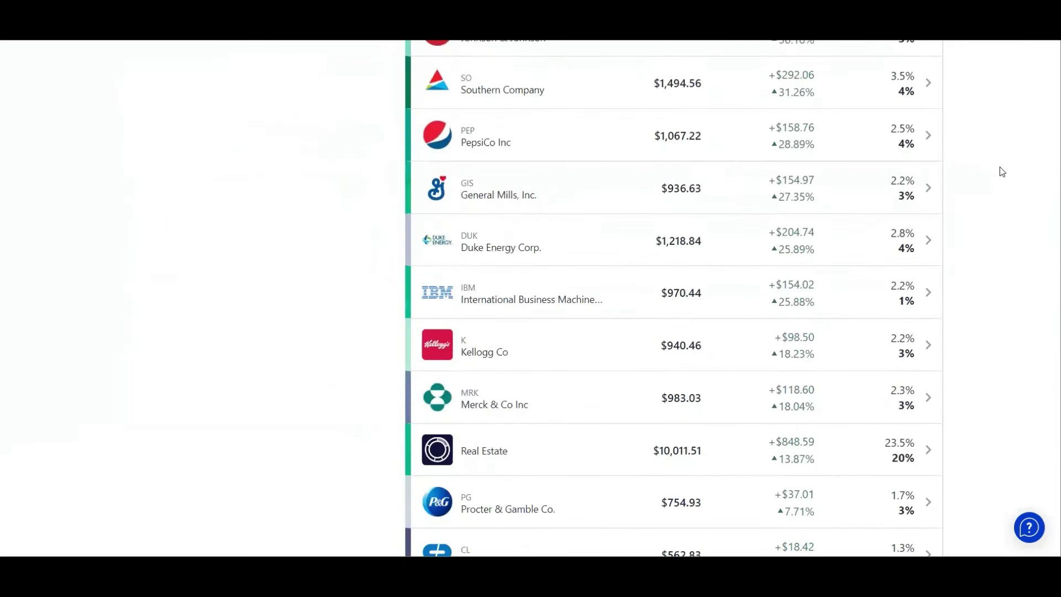
scroll(1001, 170, "down", 9)
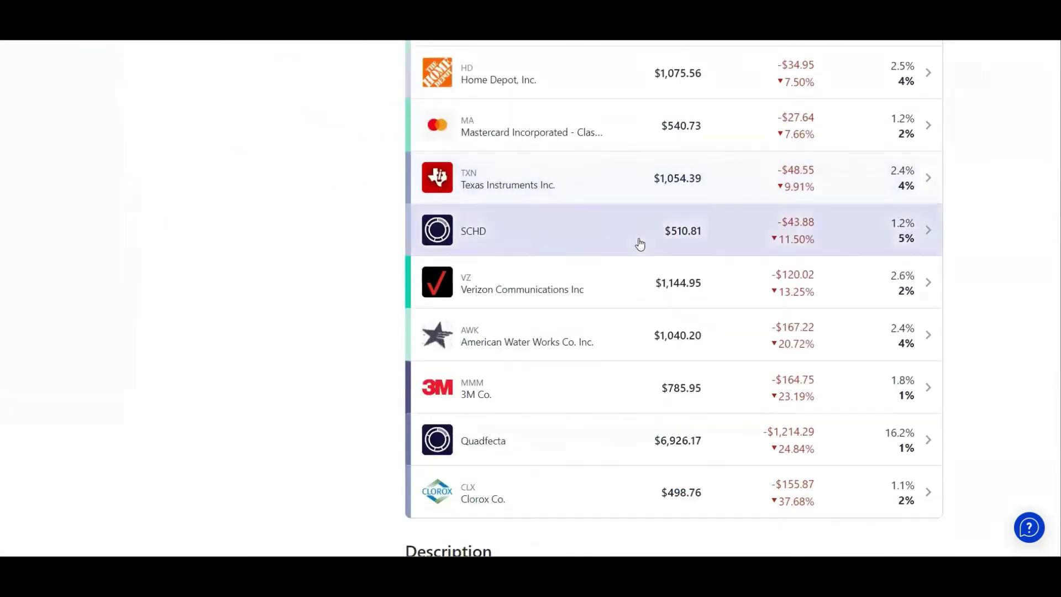
left_click(636, 242)
scroll(364, 122, "down", 9)
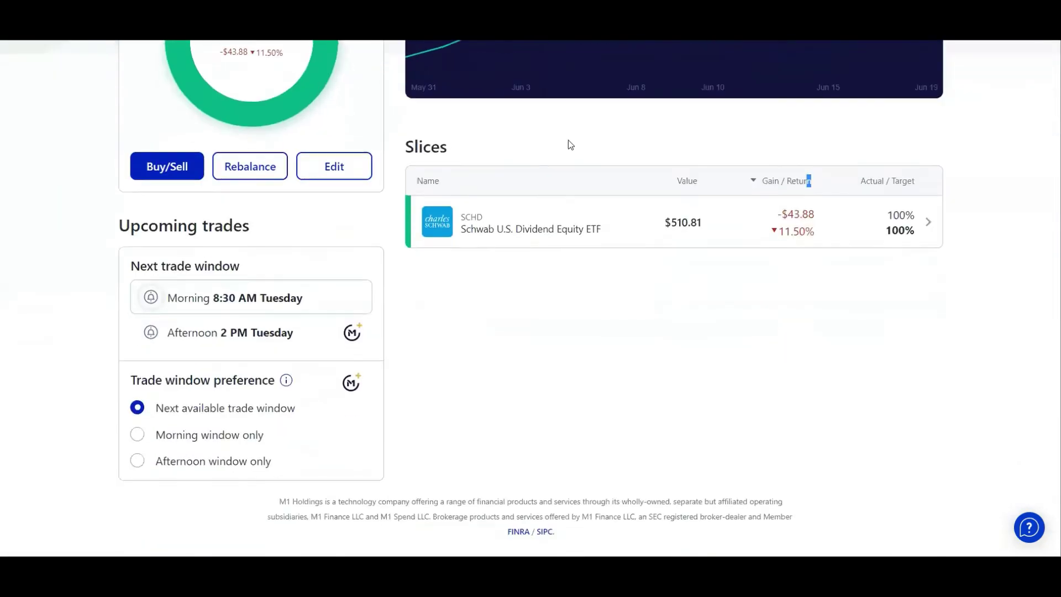
left_click(667, 243)
scroll(365, 180, "down", 8)
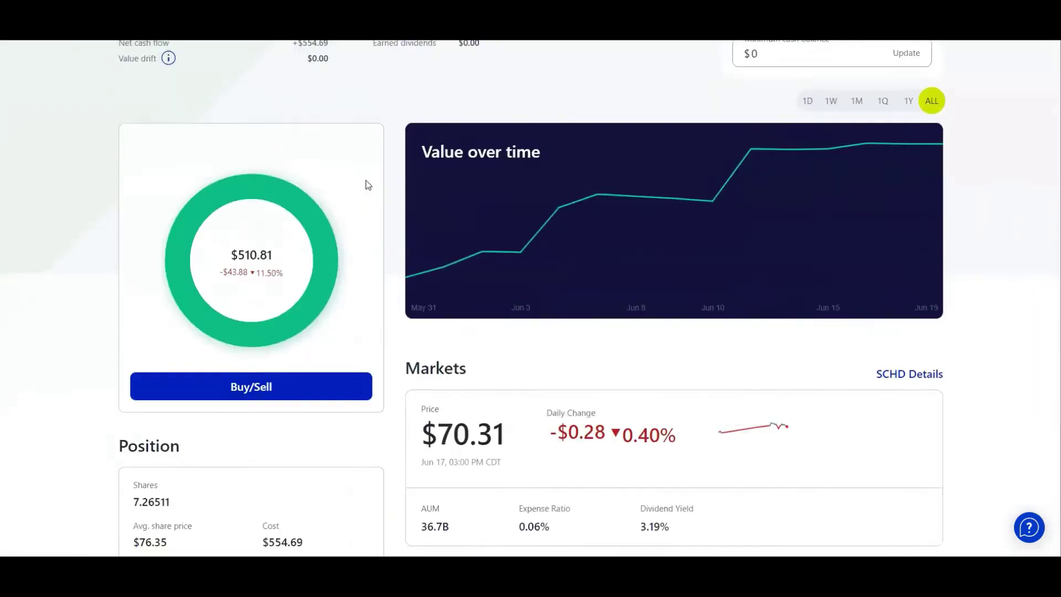
scroll(379, 177, "down", 1)
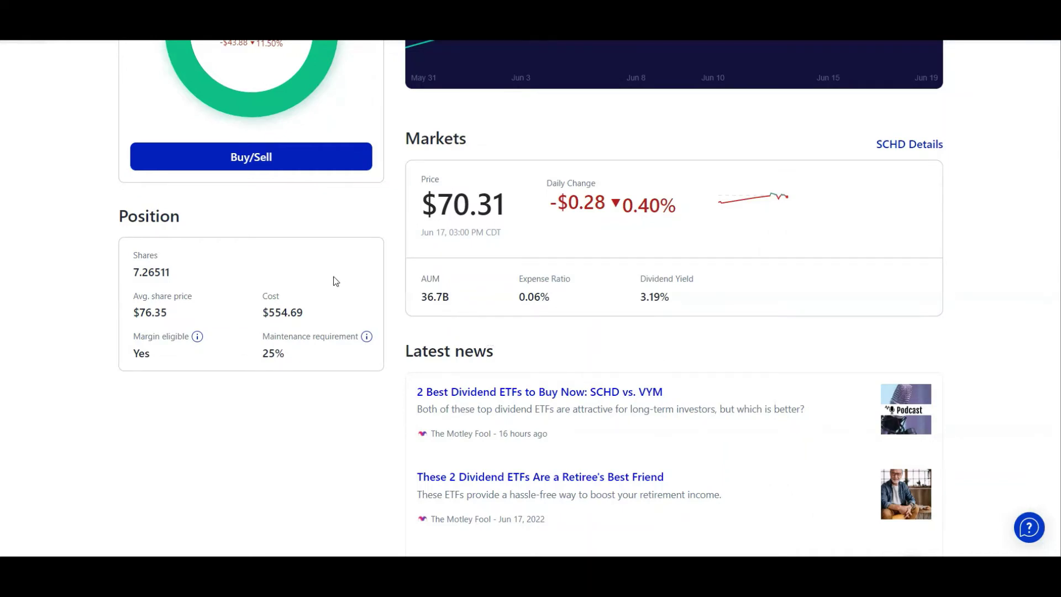
scroll(331, 255, "up", 8)
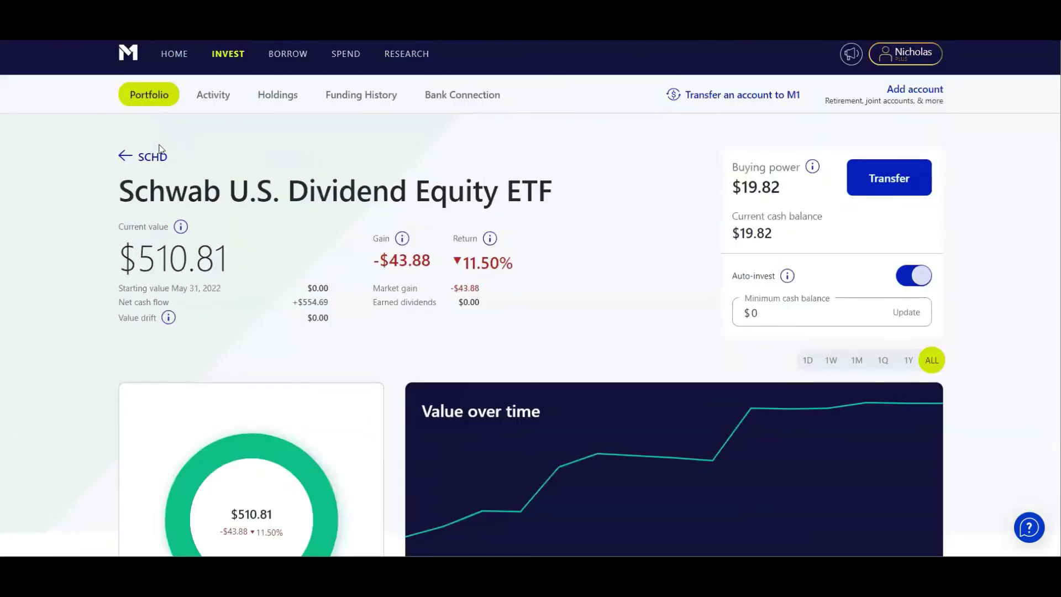
- Navigate back through the SCHD slice to the Passive Income portfolio
left_click(153, 157)
left_click(197, 156)
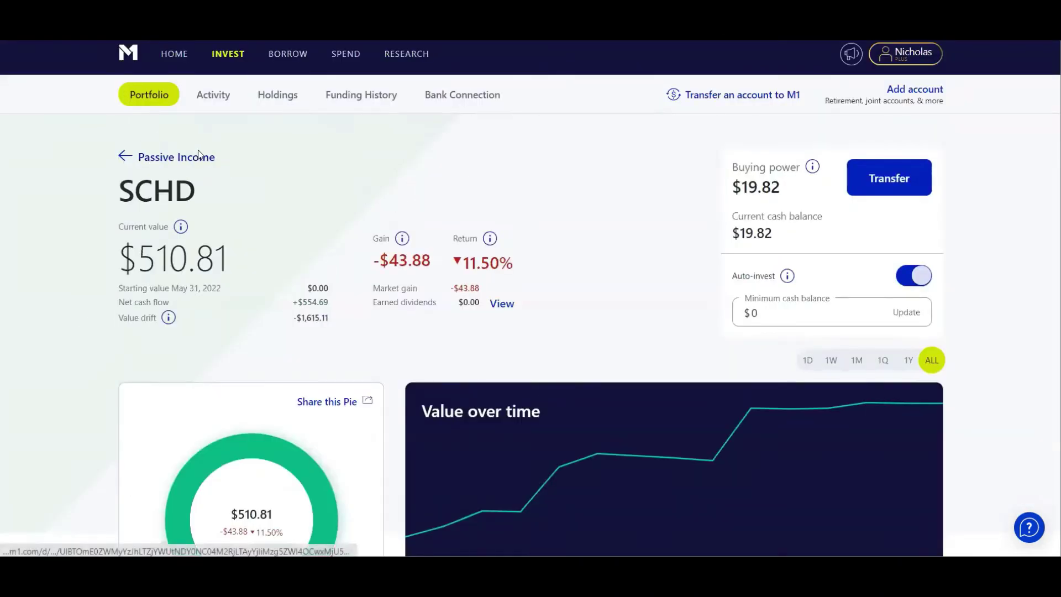
scroll(391, 208, "down", 20)
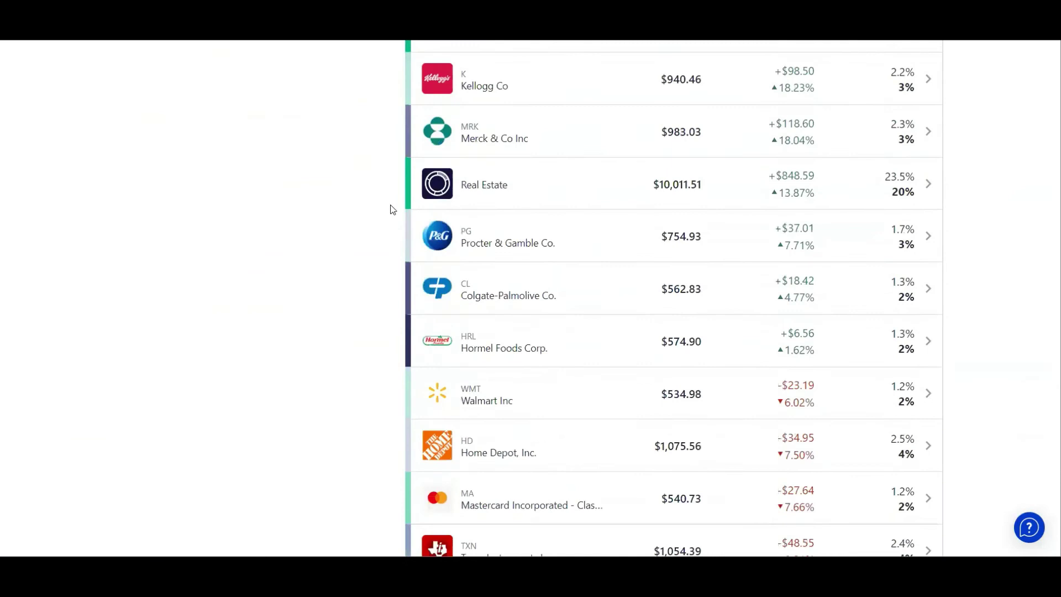
scroll(391, 209, "up", 3)
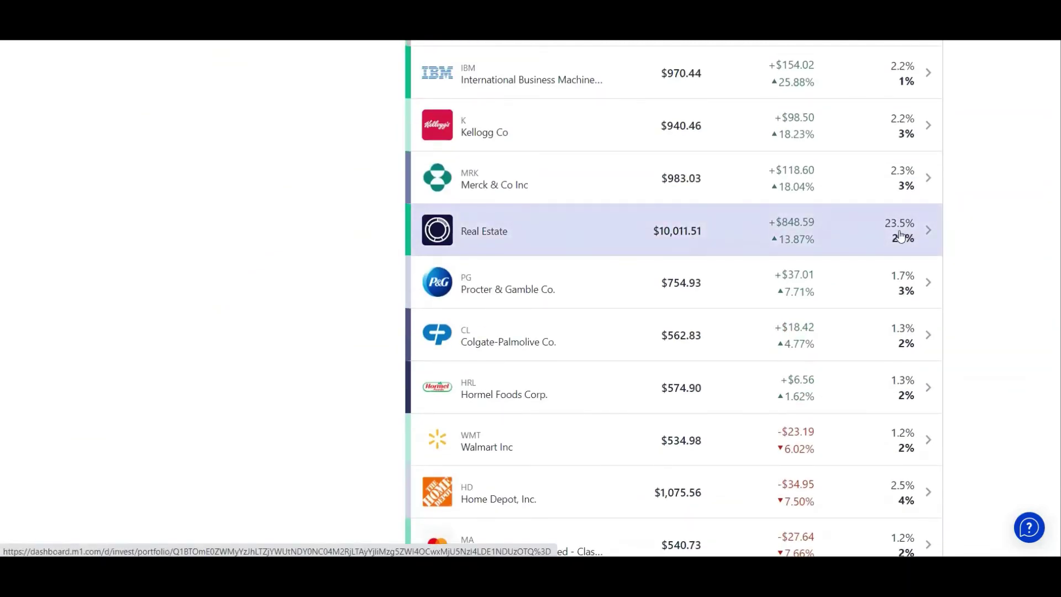
scroll(971, 194, "down", 4)
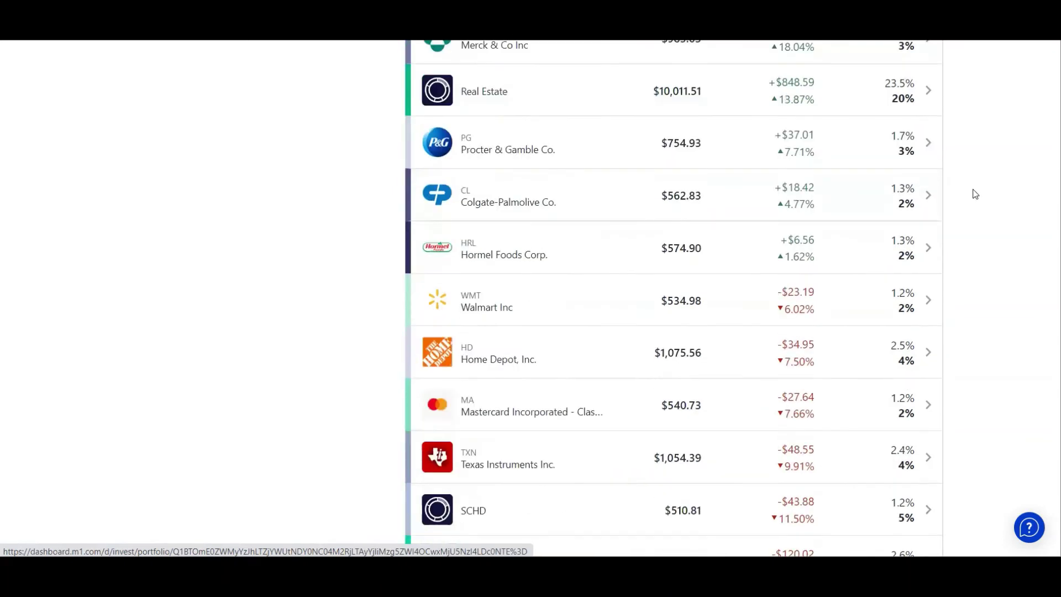
scroll(950, 429, "up", 3)
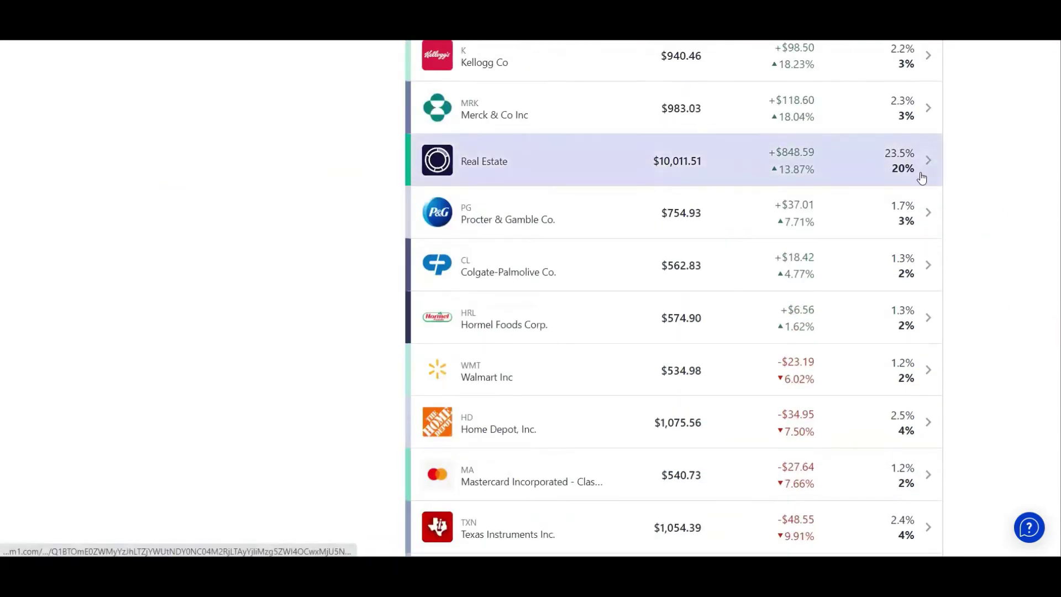
- Review the Slices list, dismiss a stray context menu, and return to the top
scroll(960, 177, "down", 5)
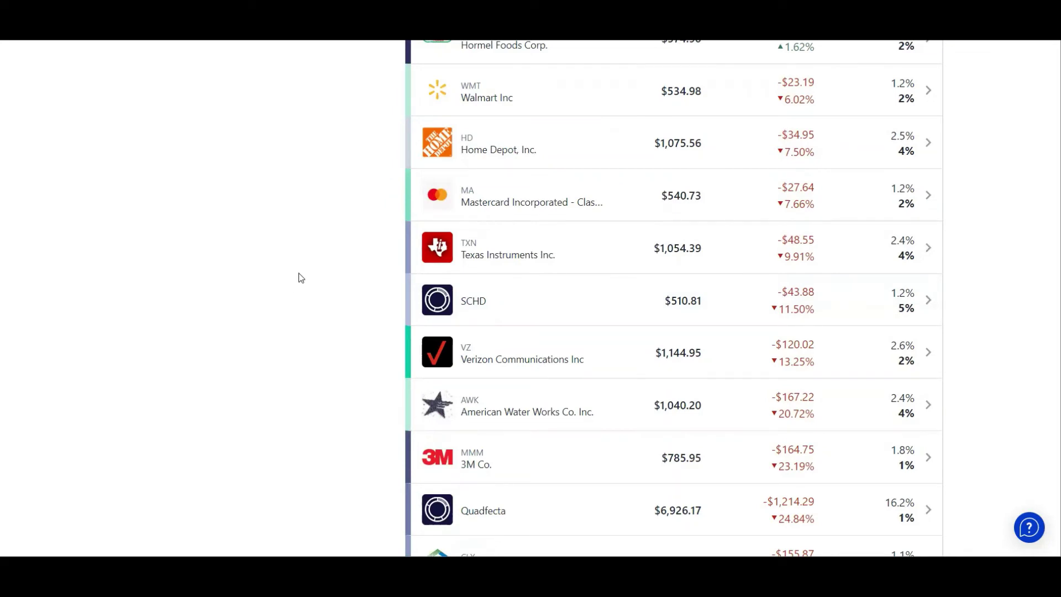
scroll(302, 280, "up", 10)
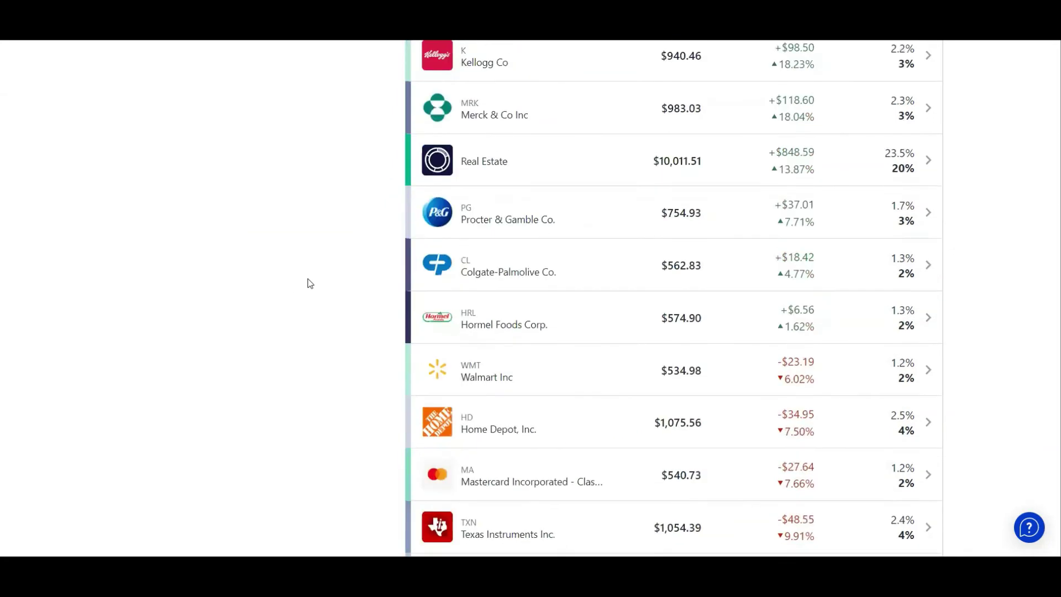
scroll(323, 283, "up", 3)
scroll(330, 282, "down", 10)
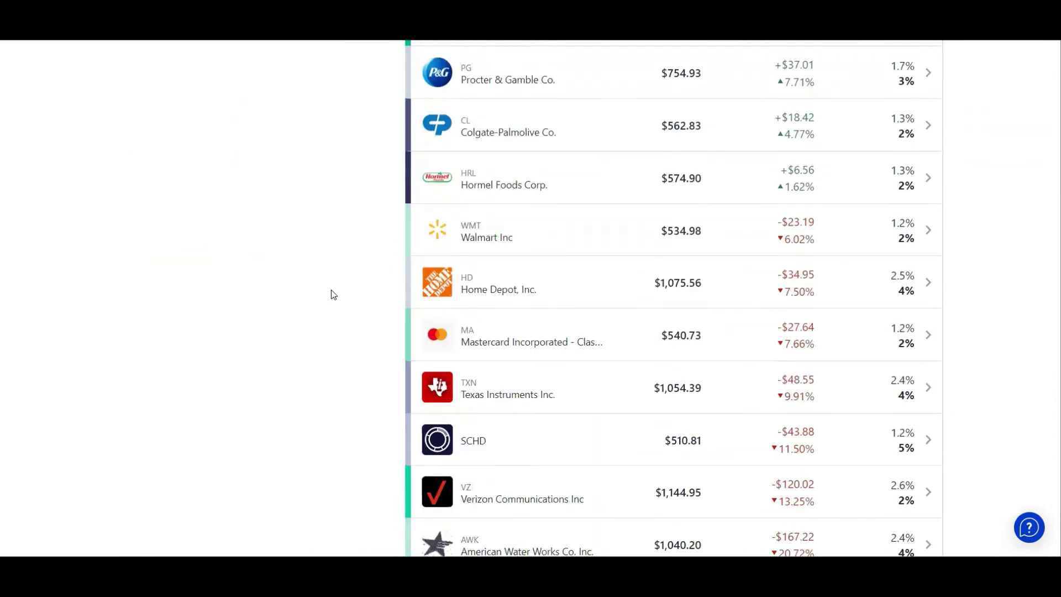
right_click(331, 290)
left_click(364, 271)
scroll(367, 275, "up", 15)
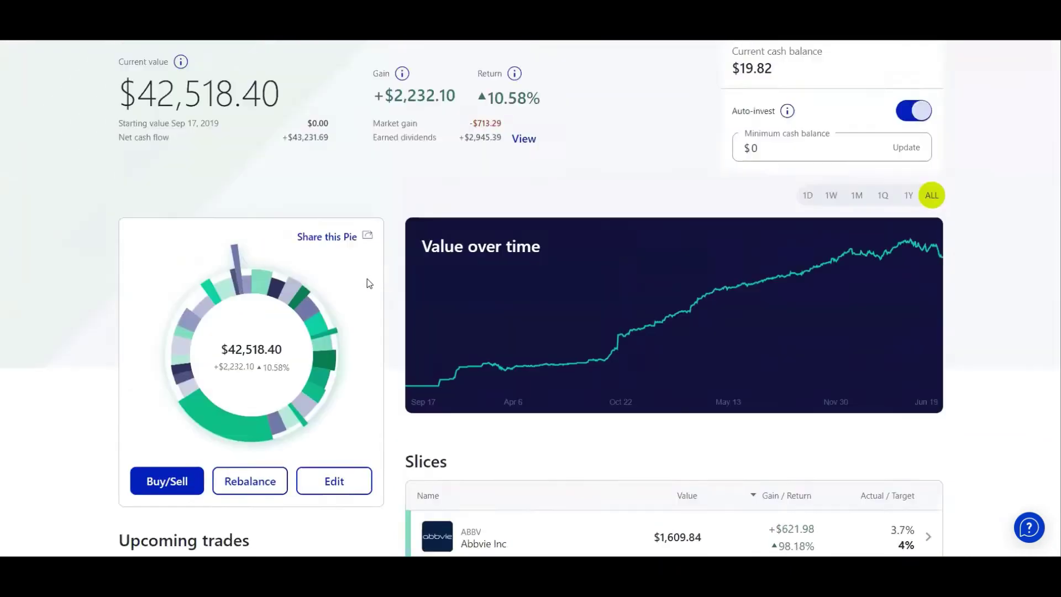
- In Activity, review the Jun 13 Morning Trading SCHD buy of $158.02
scroll(367, 278, "up", 3)
left_click(231, 97)
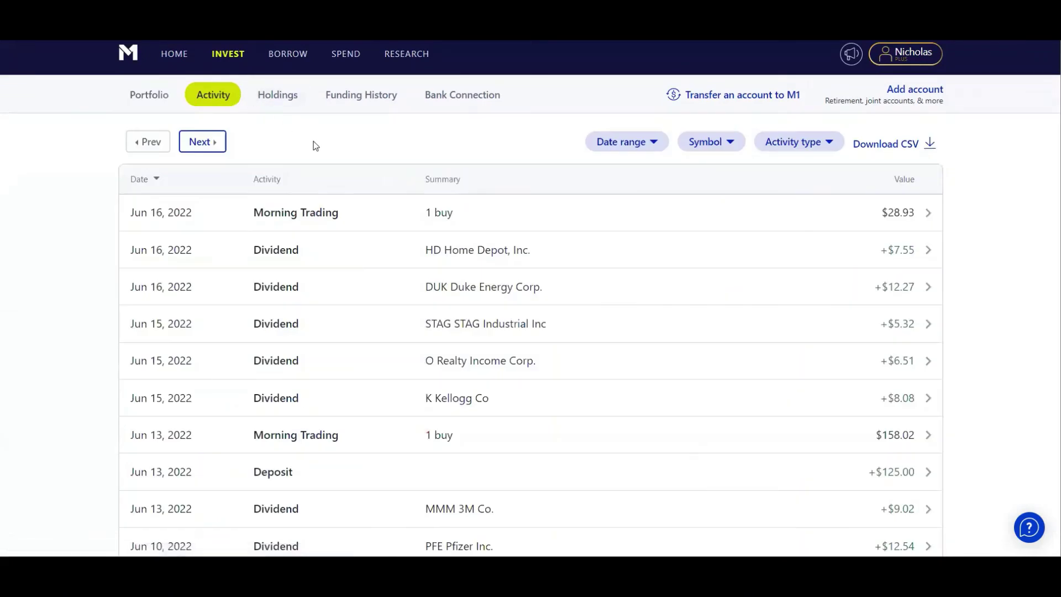
scroll(91, 235, "down", 3)
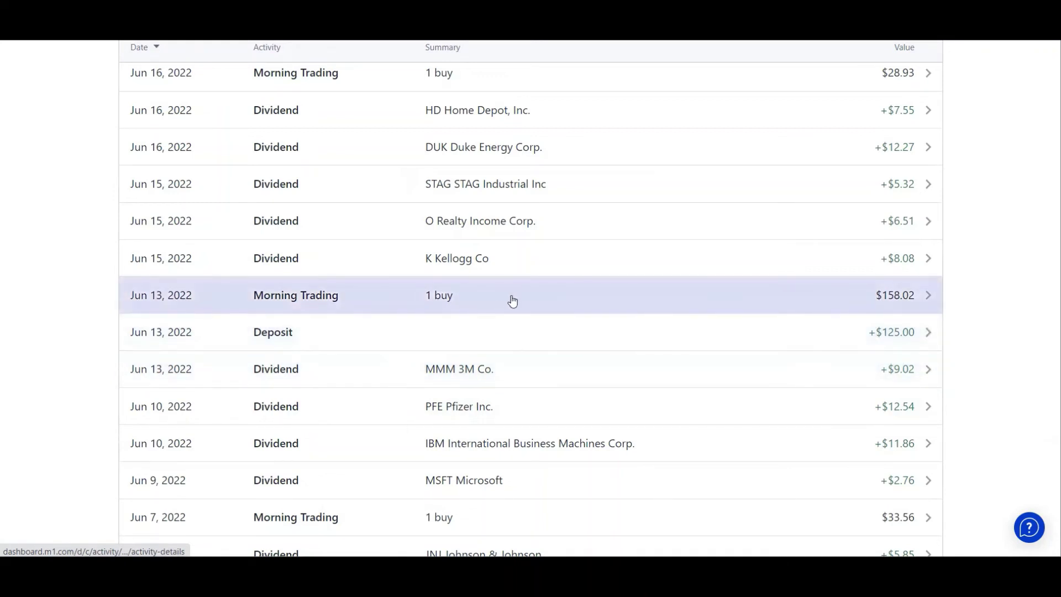
left_click(508, 299)
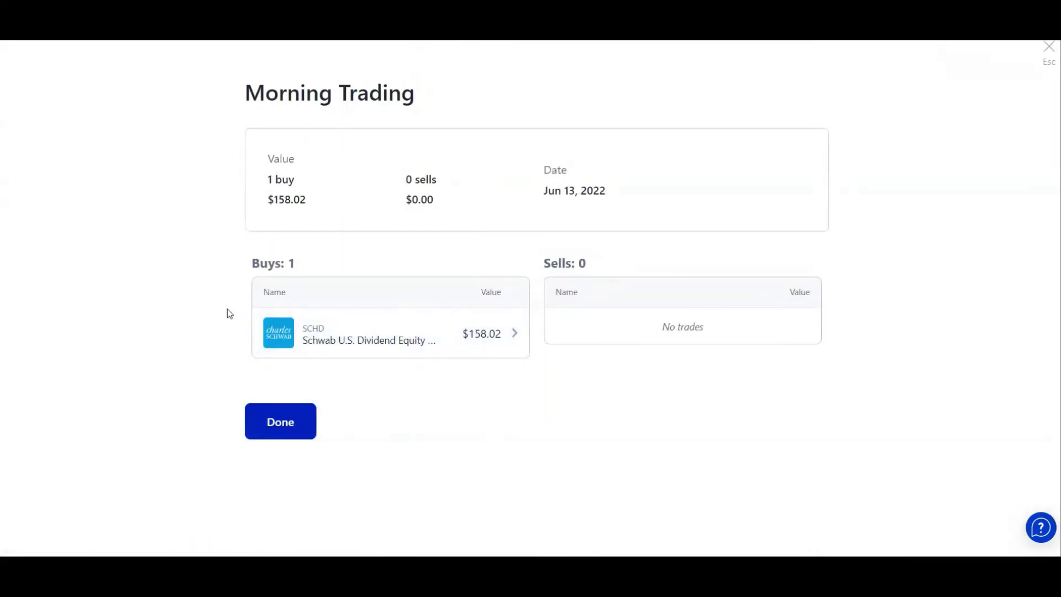
left_click(288, 333)
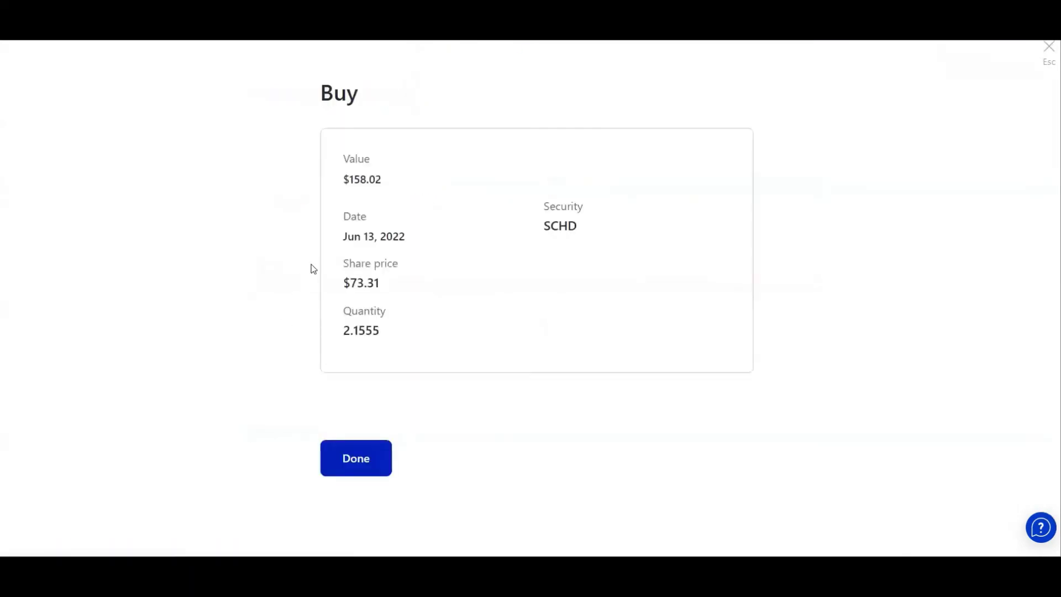
left_click(360, 471)
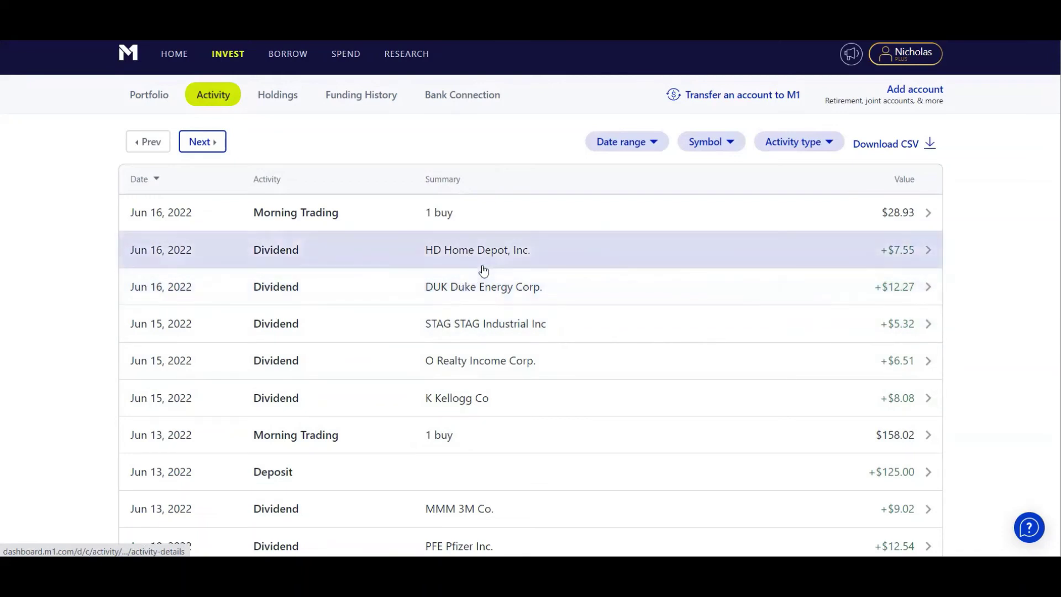
- Review the Jun 16 Morning Trading SCHD buy of $28.93, then return to Passive Income
left_click(519, 214)
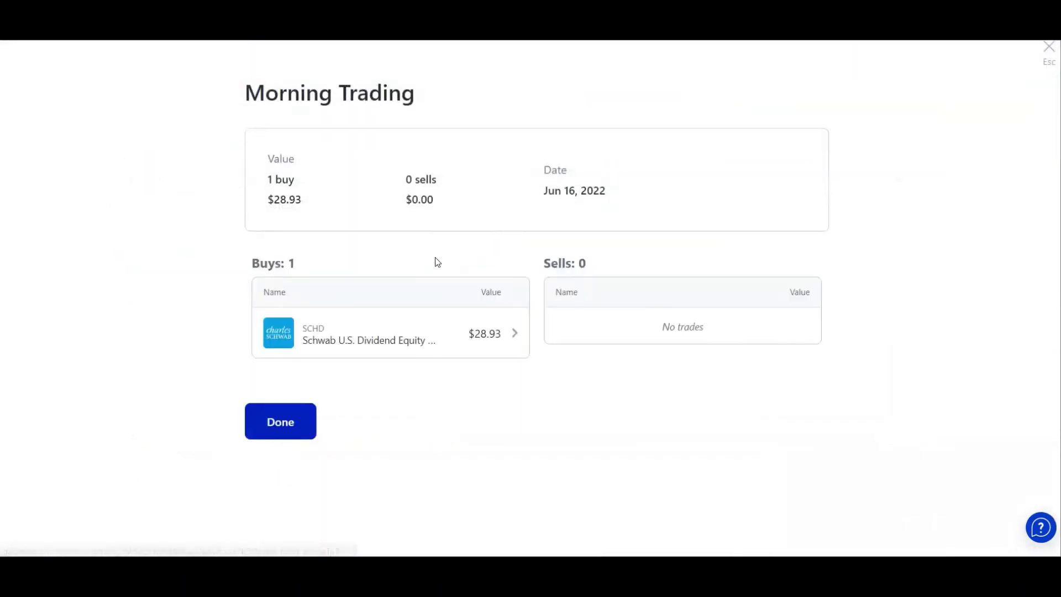
left_click(288, 342)
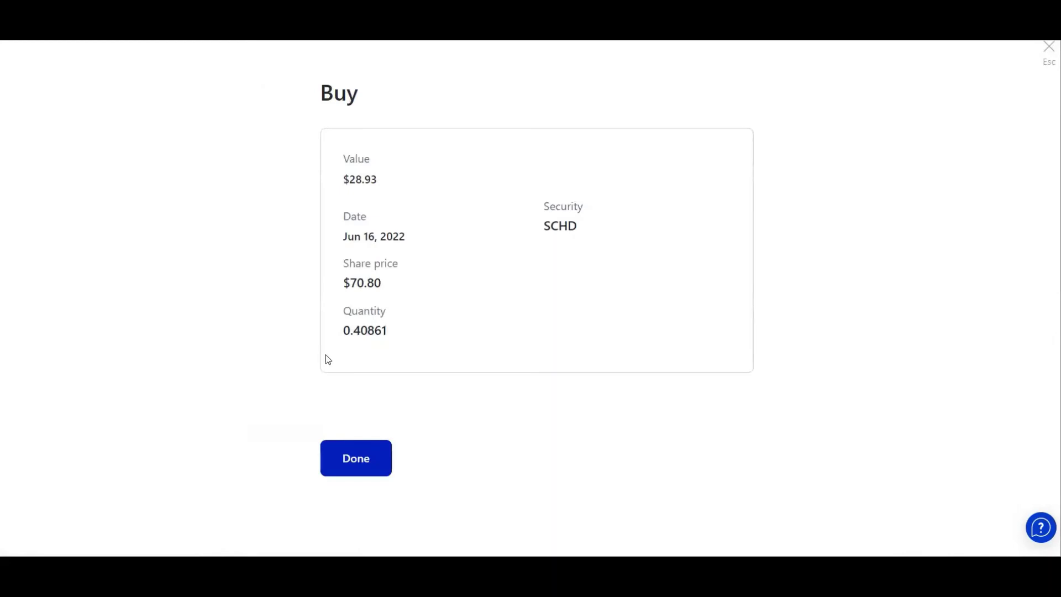
left_click(362, 460)
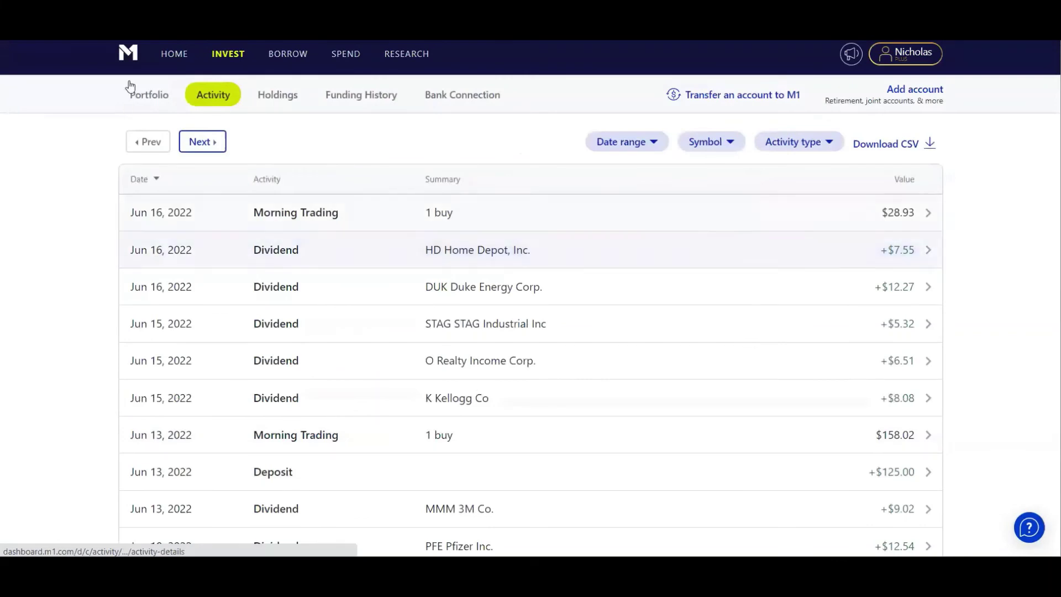
left_click(158, 94)
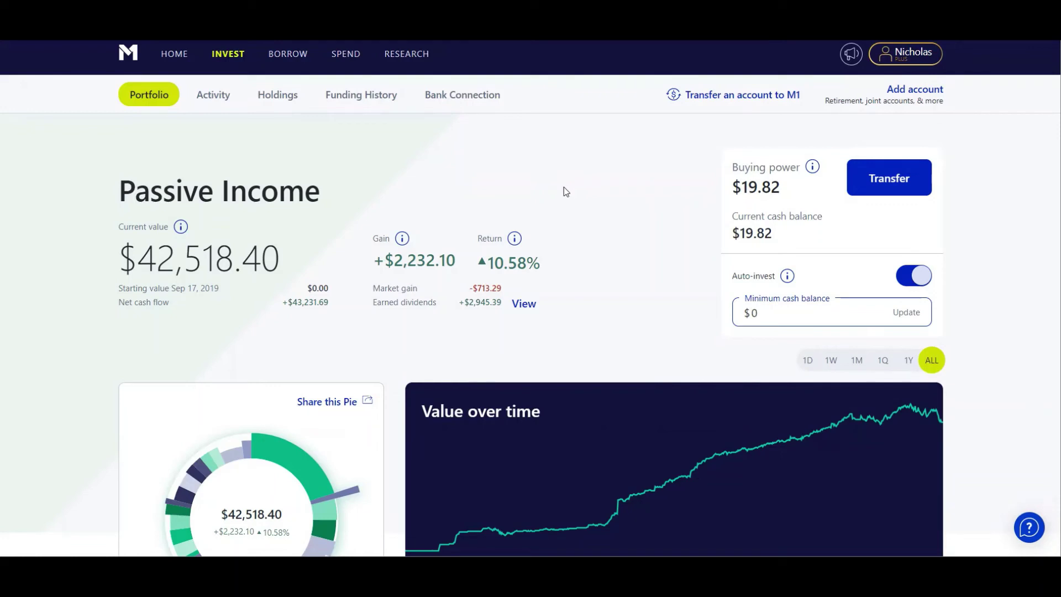
left_click(413, 190)
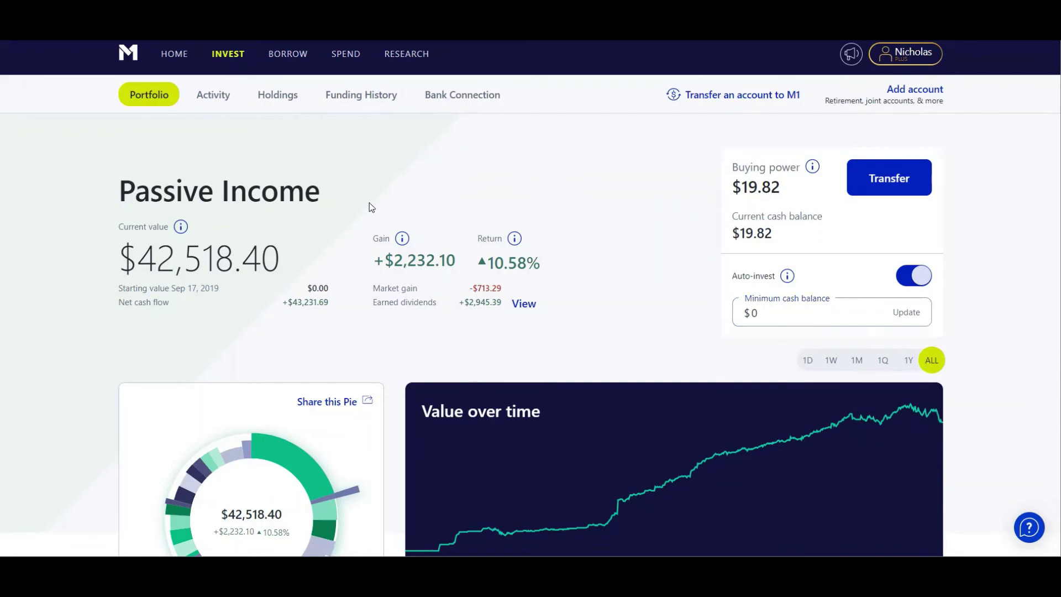